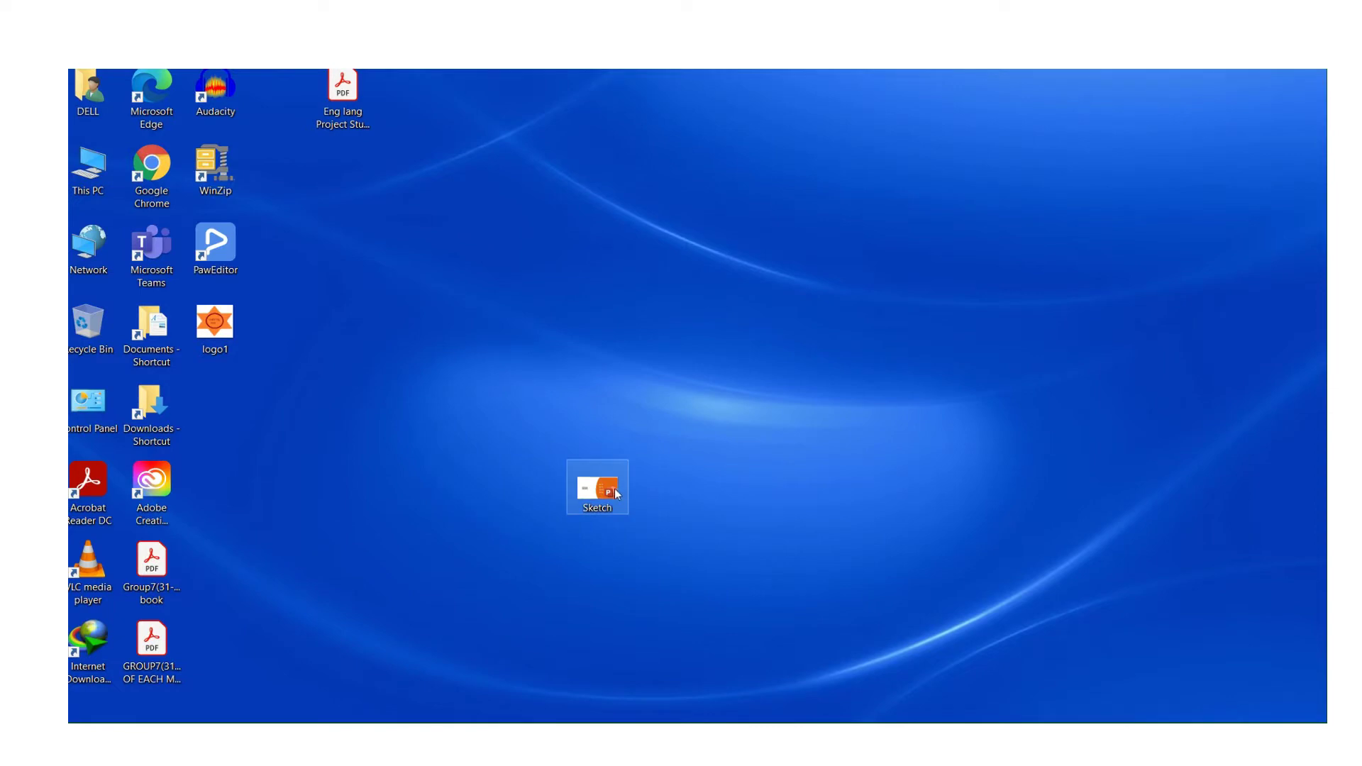
# - Open the Sketch presentation and select the top SketchyVTI master in Slide Master view
pyautogui.doubleClick(599, 488)
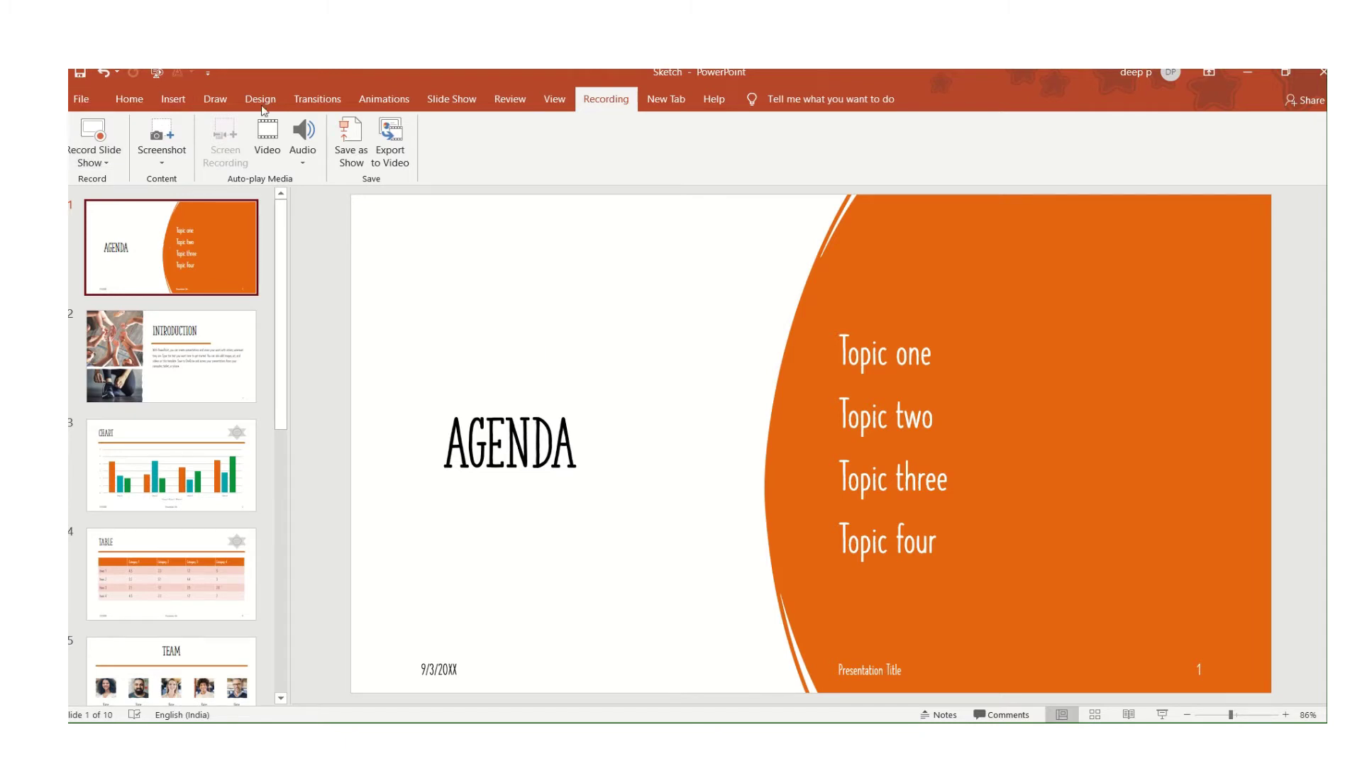
pyautogui.click(556, 101)
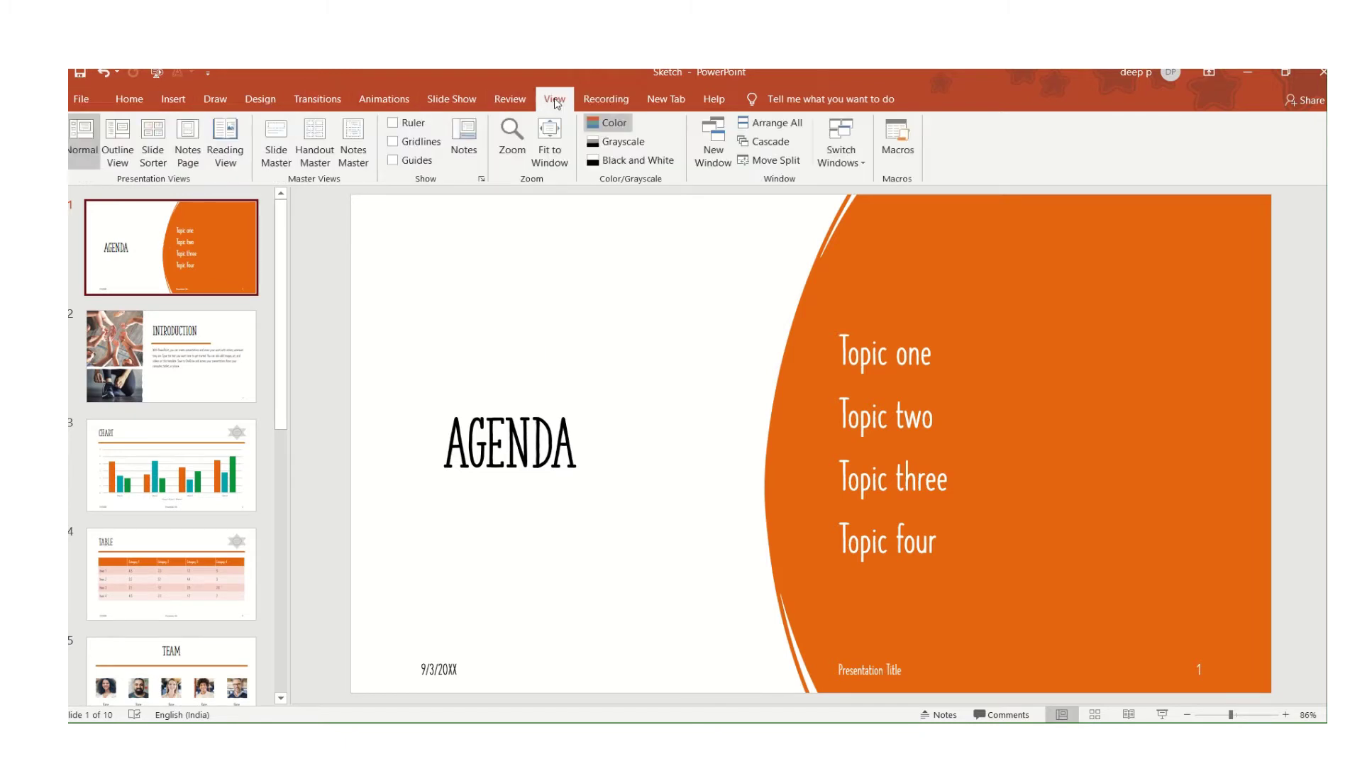
pyautogui.click(280, 165)
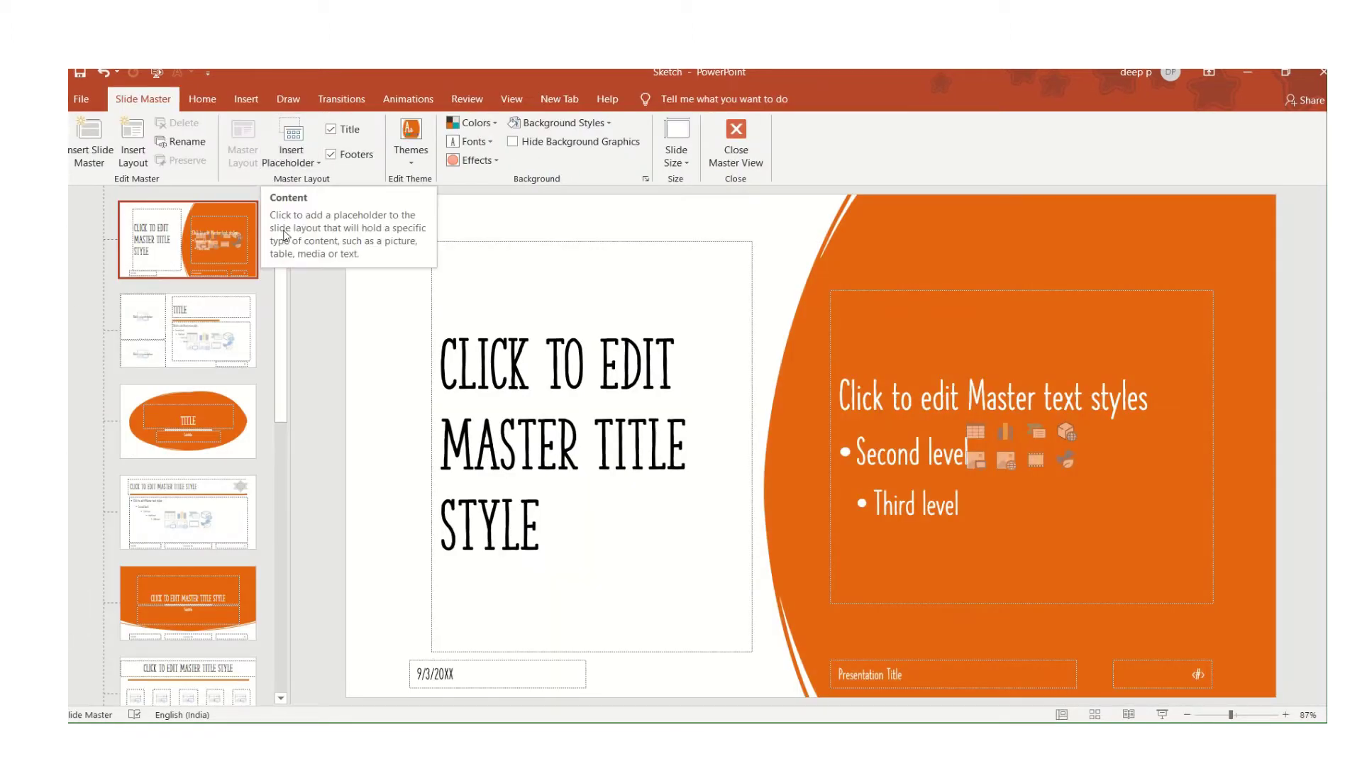
pyautogui.scroll(3, 286, 307)
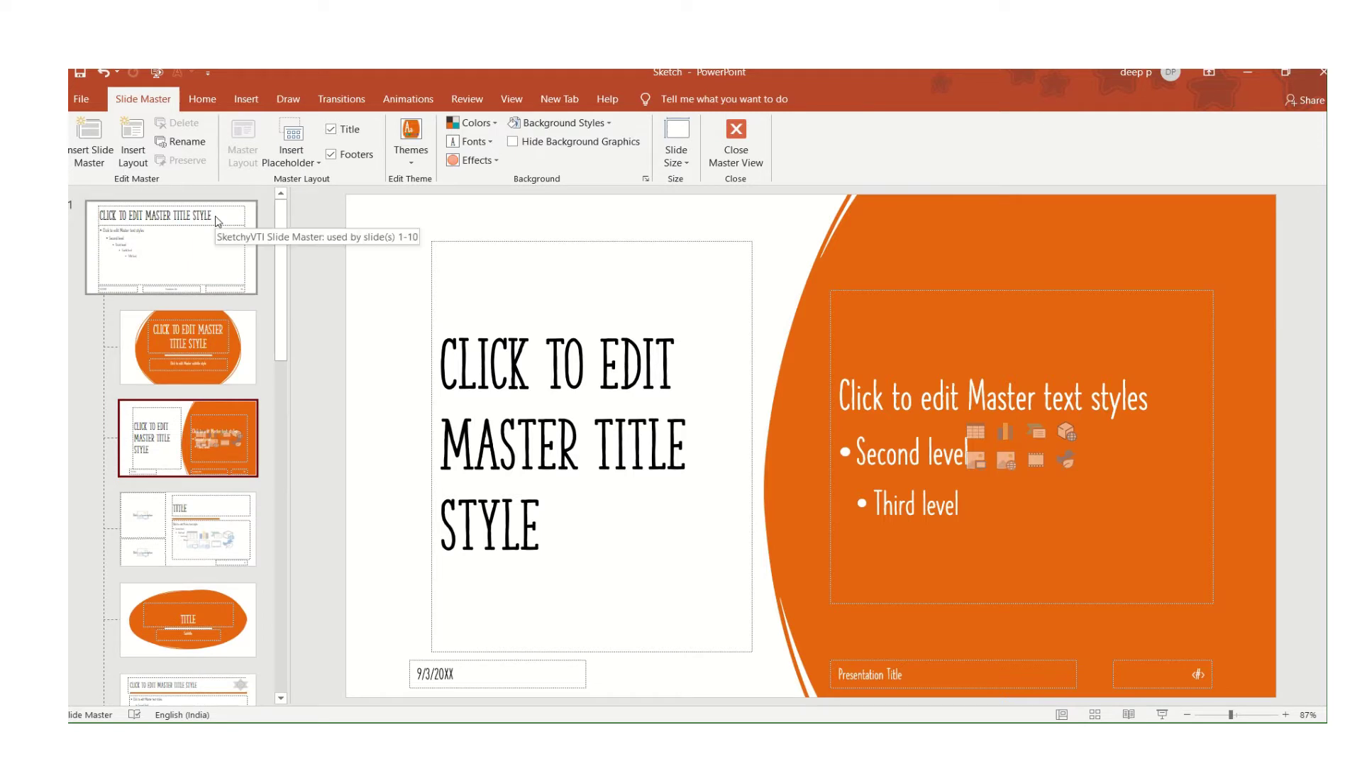
pyautogui.click(217, 220)
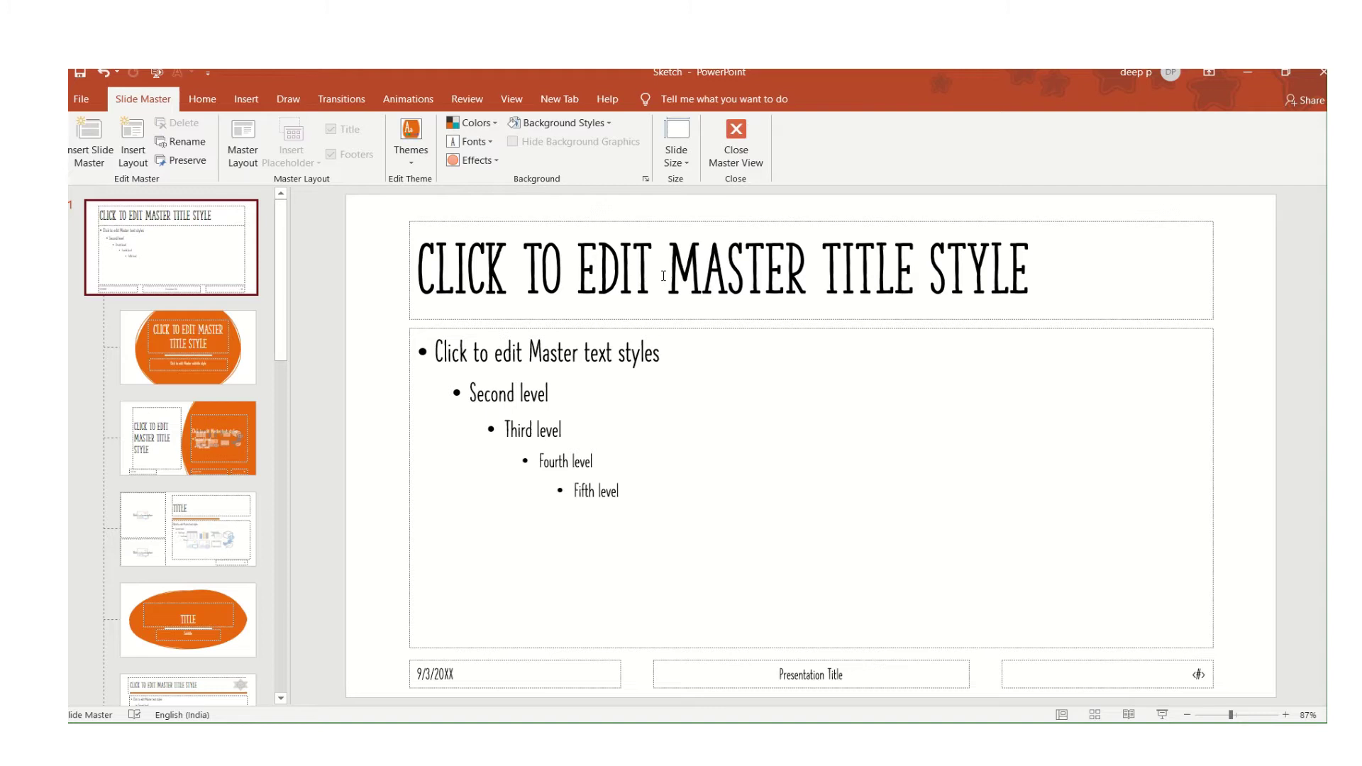
# - Draw a text box in the middle of the master and type 'Company XYZ'
pyautogui.click(250, 105)
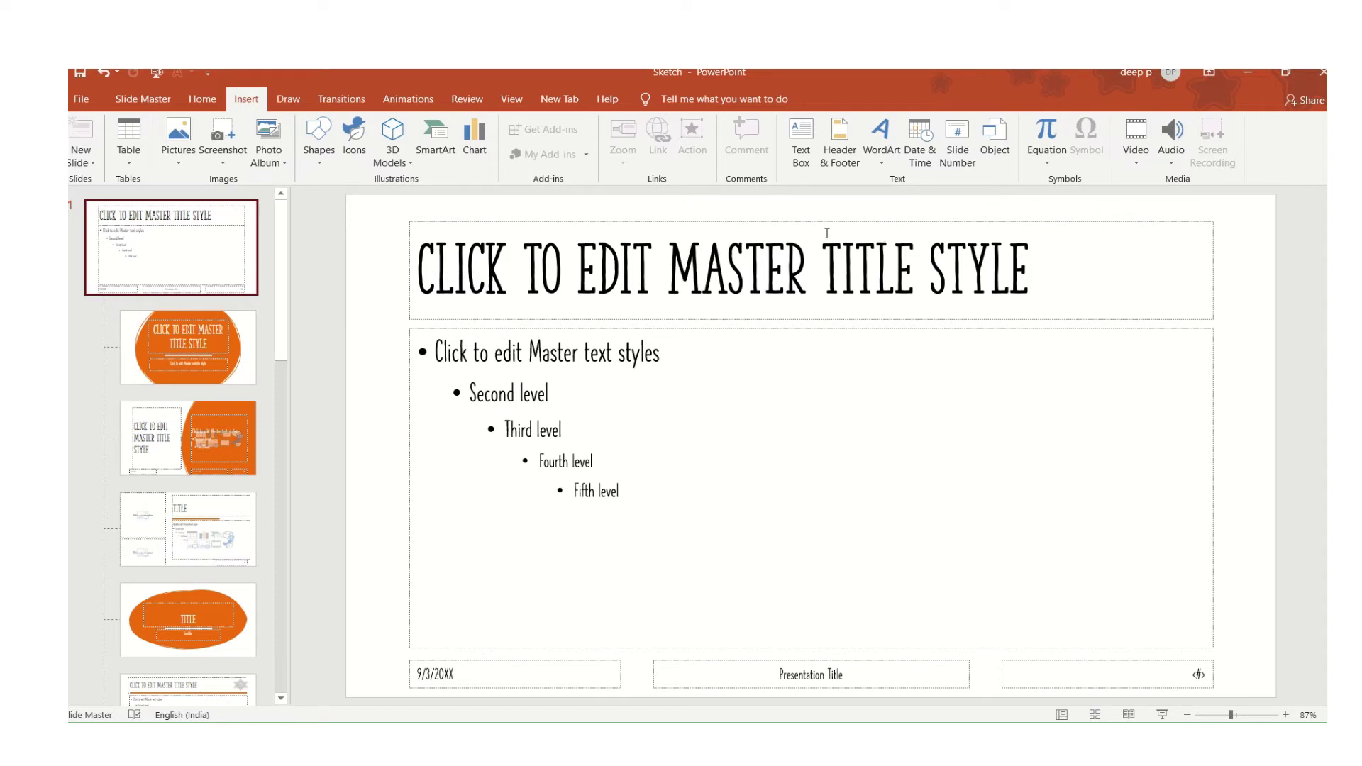
pyautogui.click(801, 150)
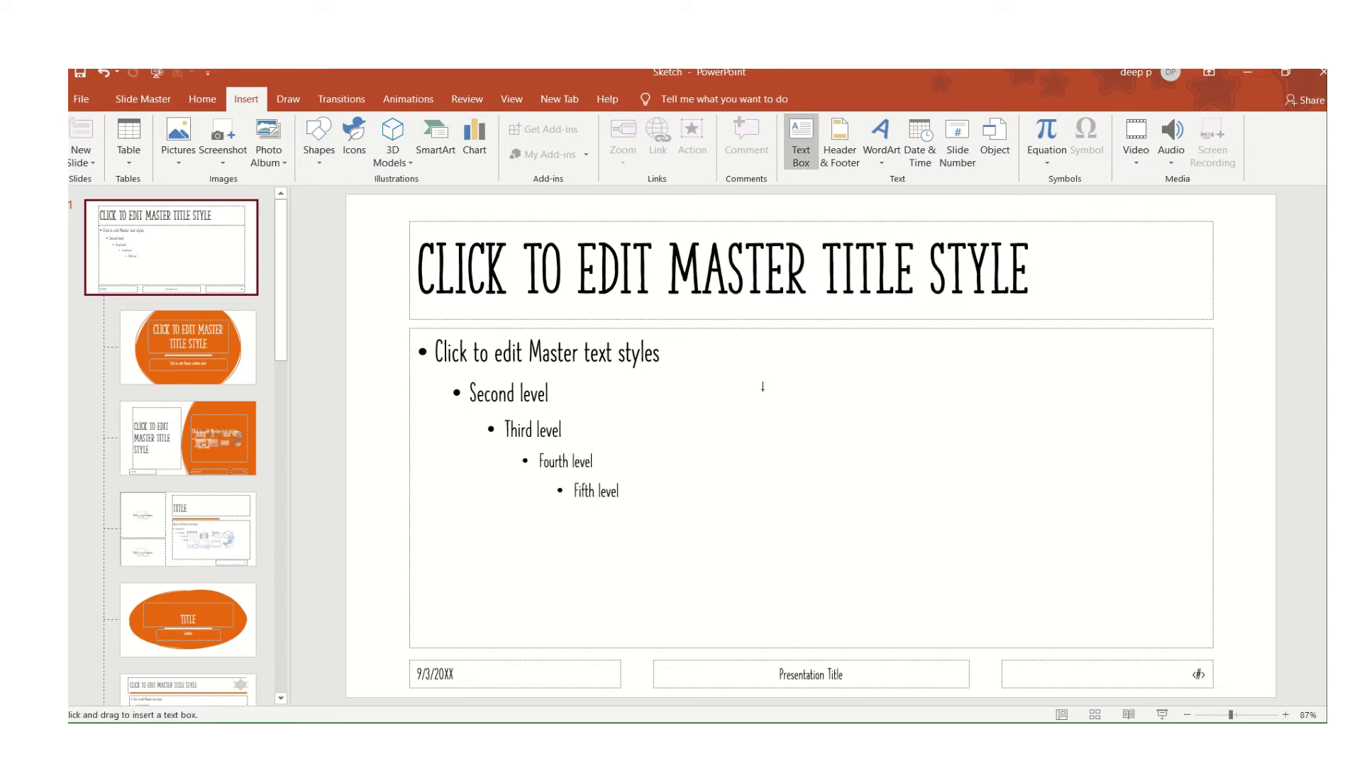
pyautogui.moveTo(763, 388); pyautogui.dragTo(1064, 445)
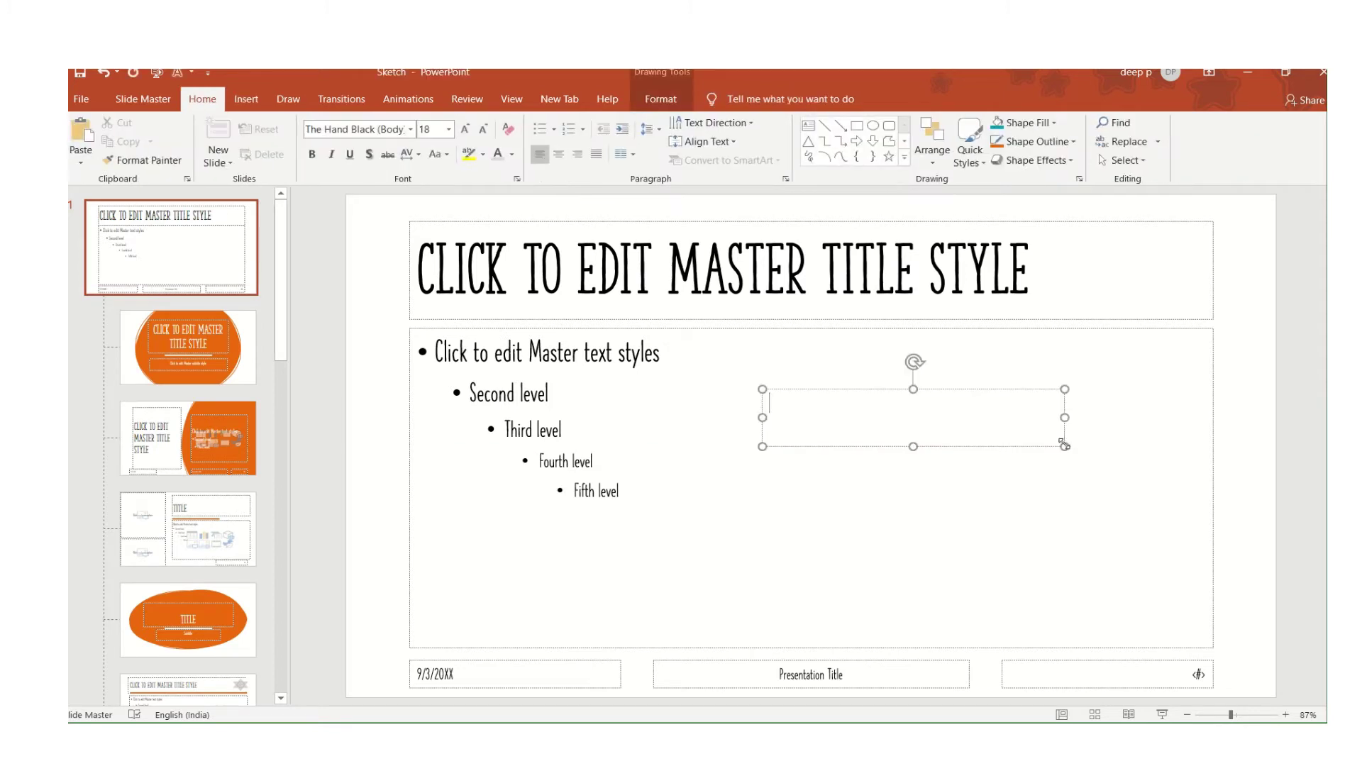
pyautogui.write('Comaoy')
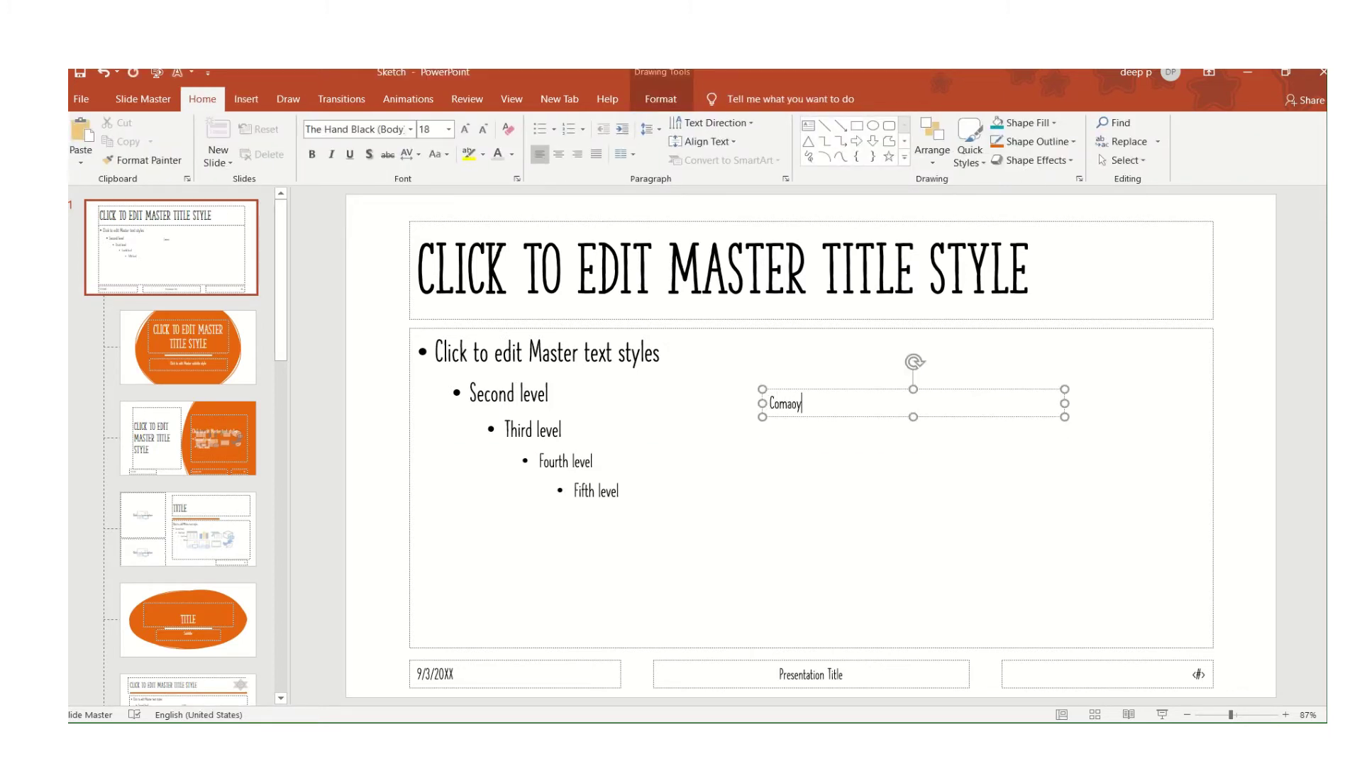
pyautogui.press('BackSpace')
pyautogui.press('BackSpace')
pyautogui.write('pany XYZ')
# - Enlarge all the Company XYZ text to 54 pt with repeated font-size increases
pyautogui.hotkey('ctrl', 'a')
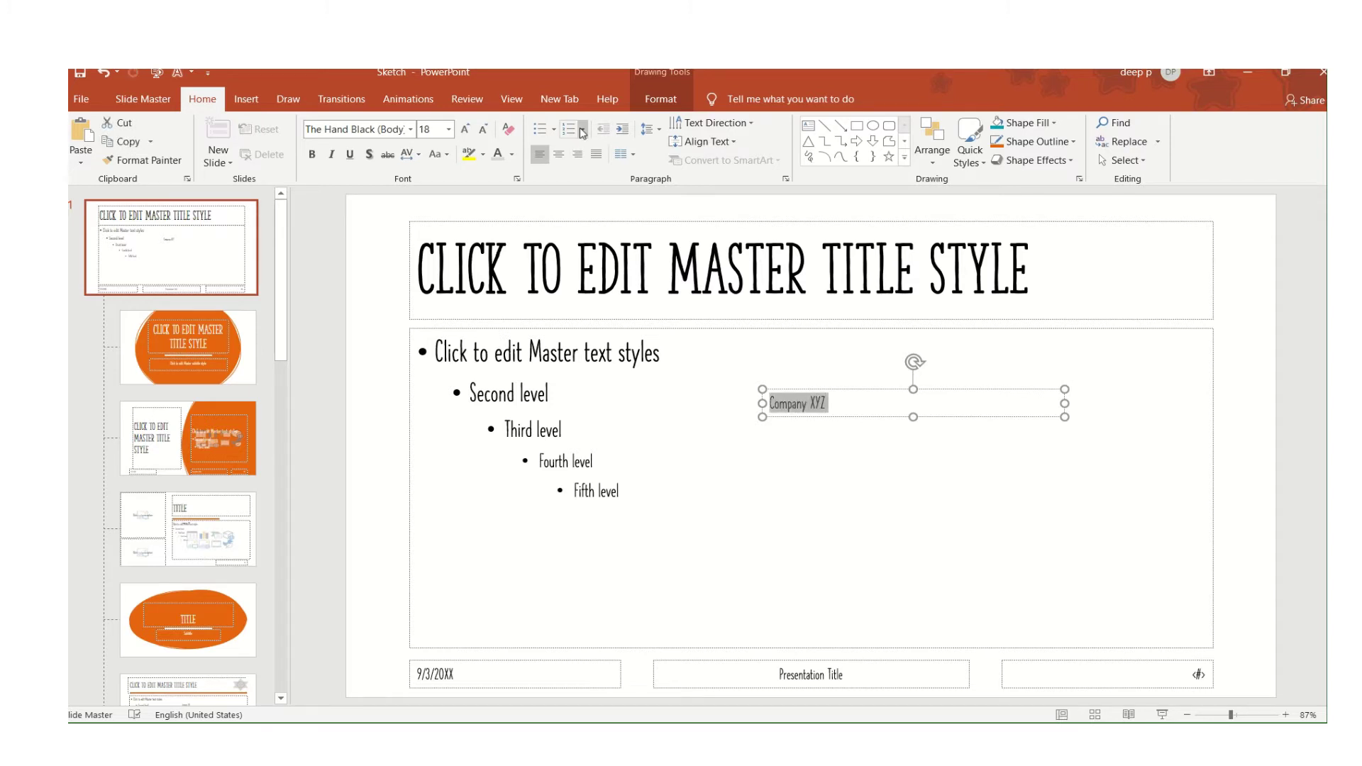
pyautogui.click(465, 130)
pyautogui.click(465, 130)
pyautogui.click(465, 130)
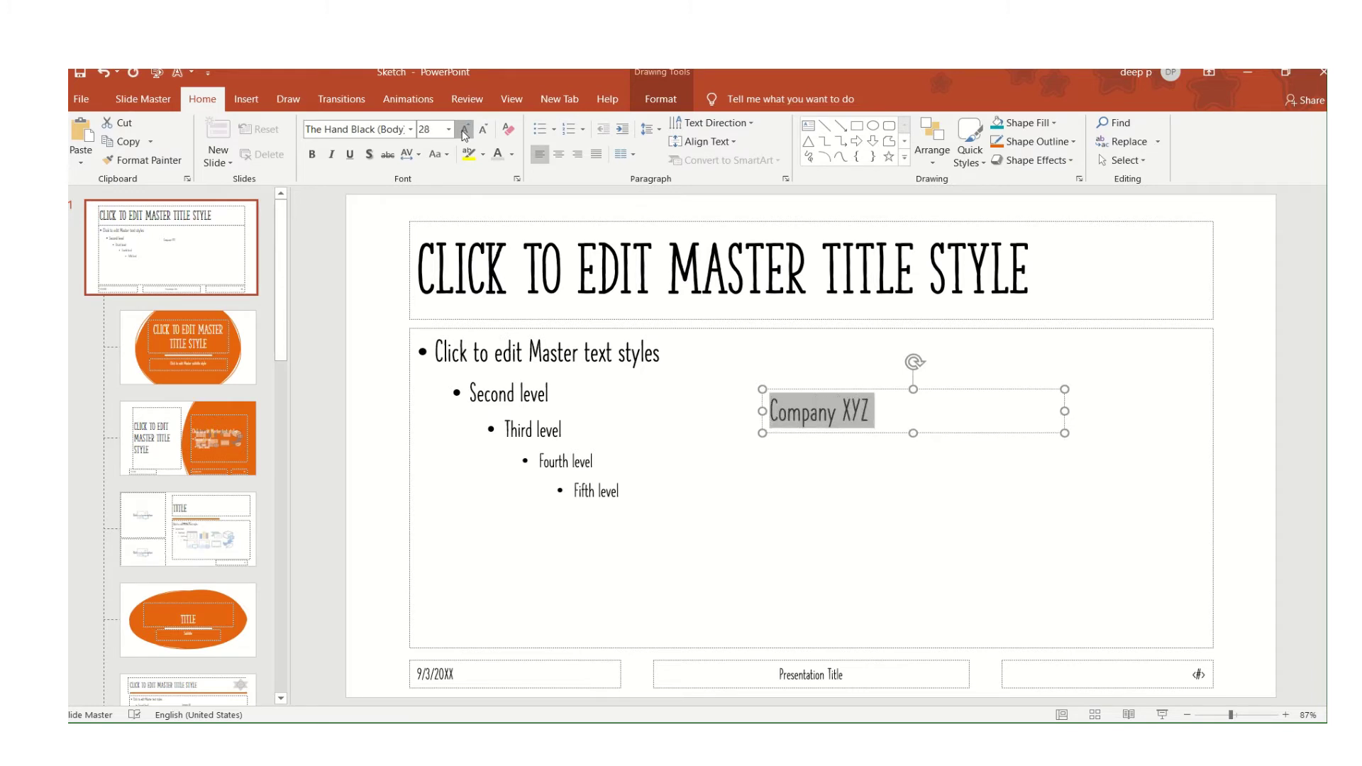
pyautogui.click(465, 130)
pyautogui.click(465, 130)
pyautogui.click(465, 130)
pyautogui.click(465, 130)
pyautogui.click(464, 130)
pyautogui.click(465, 130)
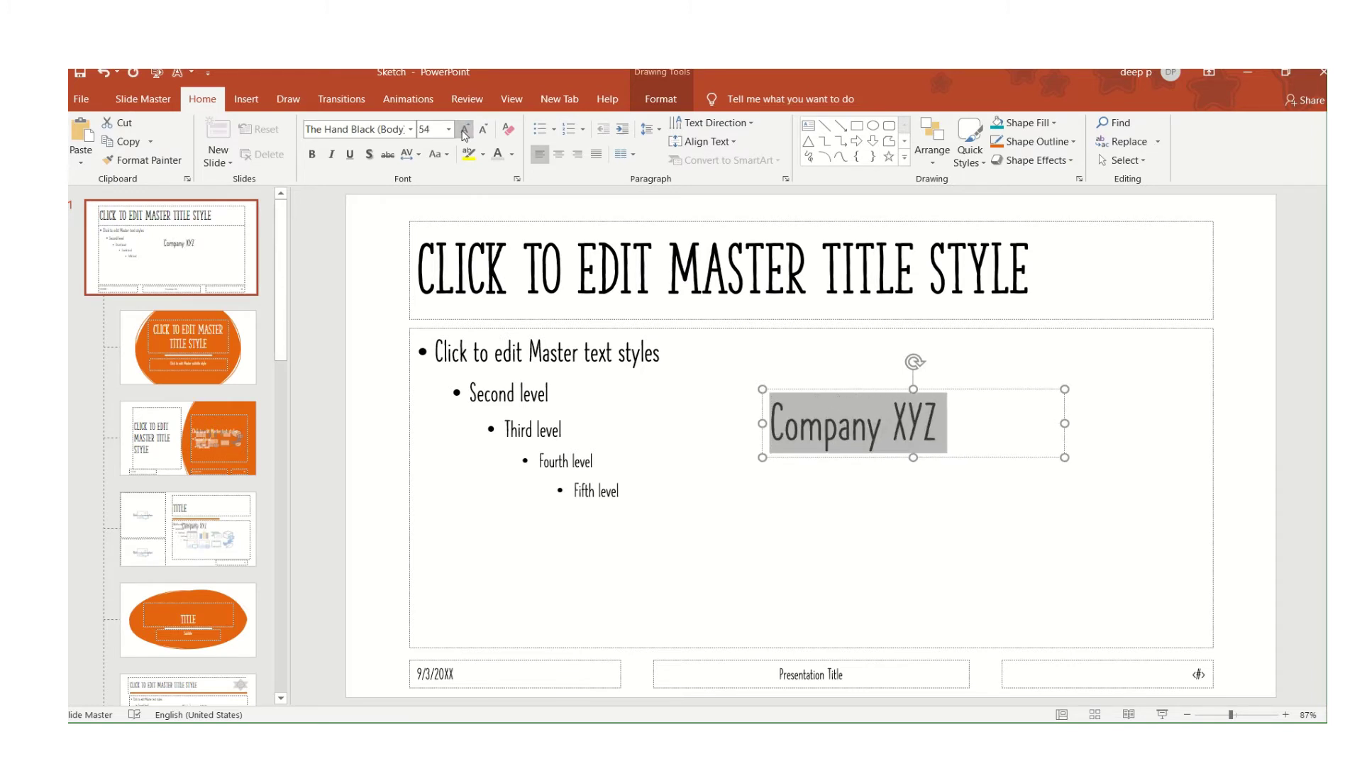
pyautogui.click(465, 130)
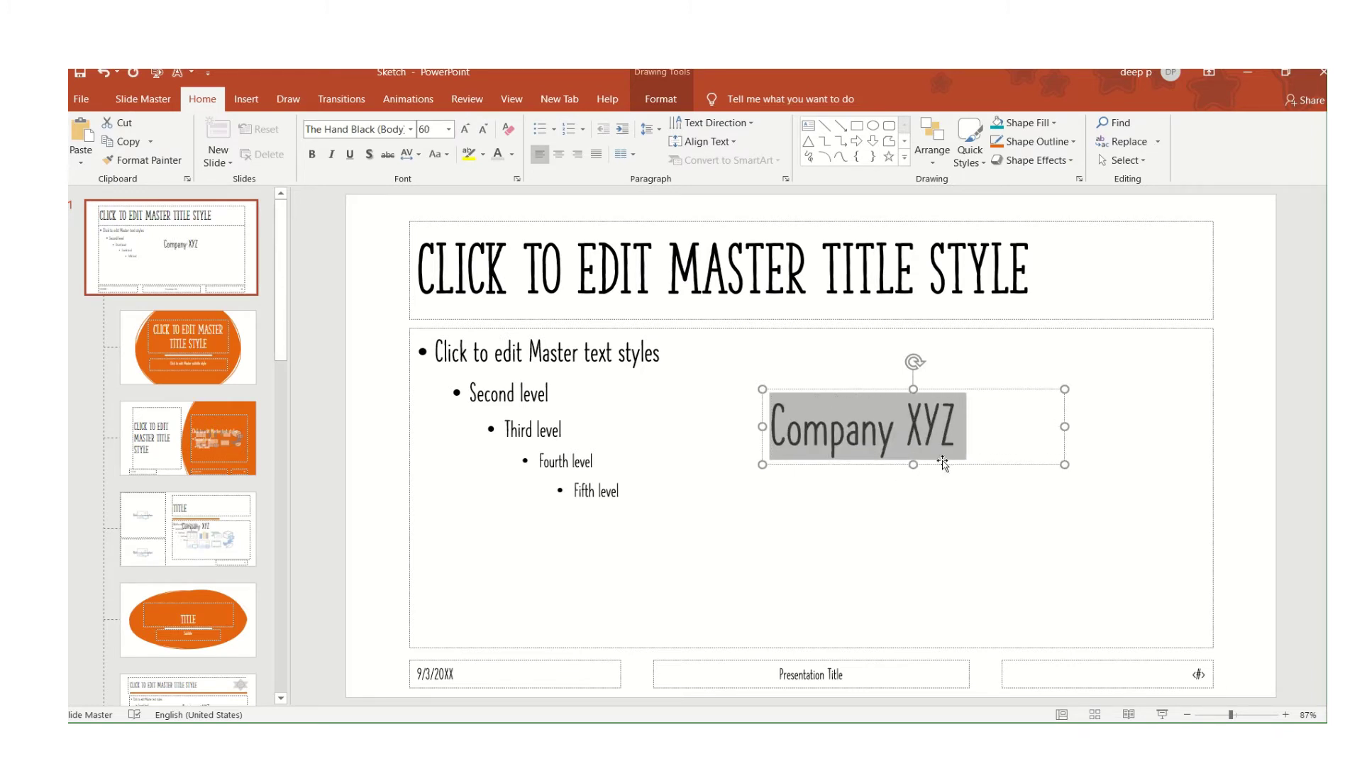
# - Widen the Company XYZ box, tilt it diagonally, and shift it left
pyautogui.moveTo(1065, 426); pyautogui.dragTo(1091, 420)
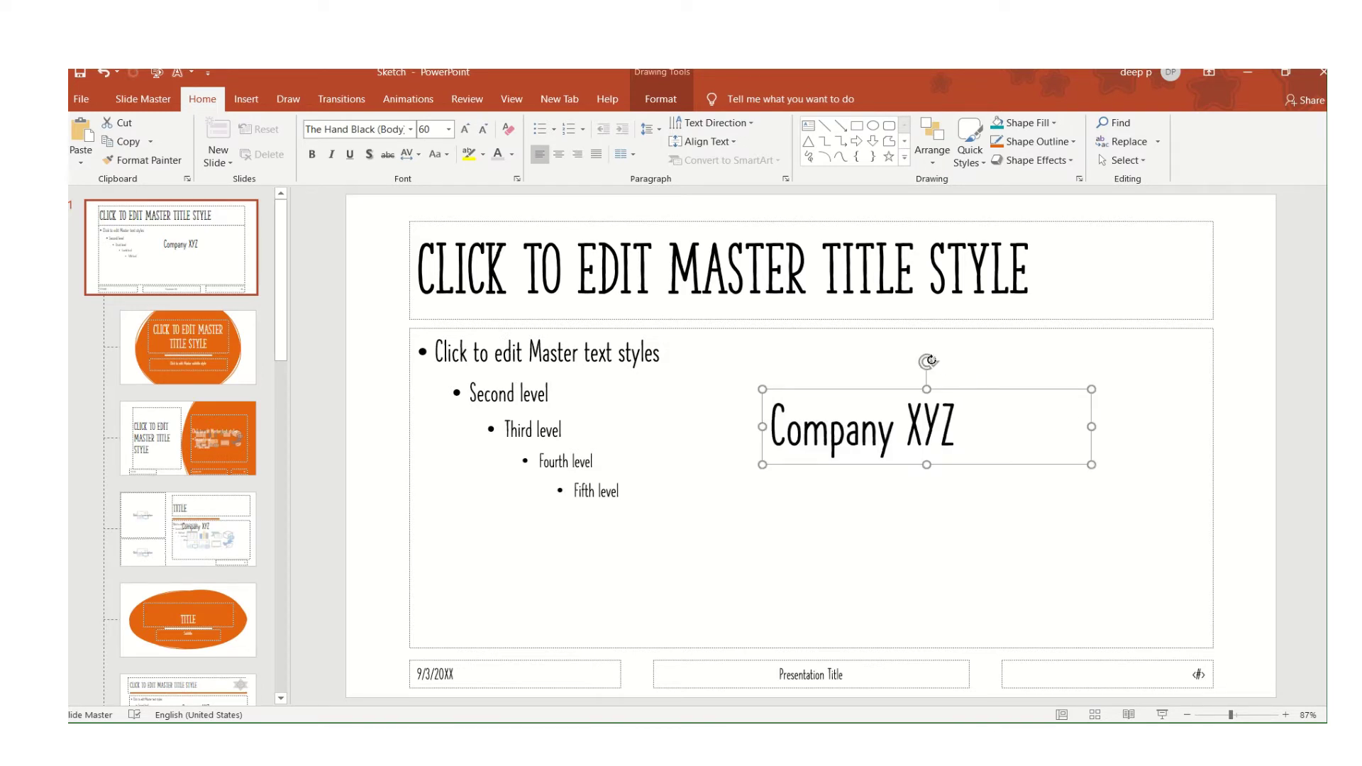
pyautogui.moveTo(928, 361); pyautogui.dragTo(884, 350)
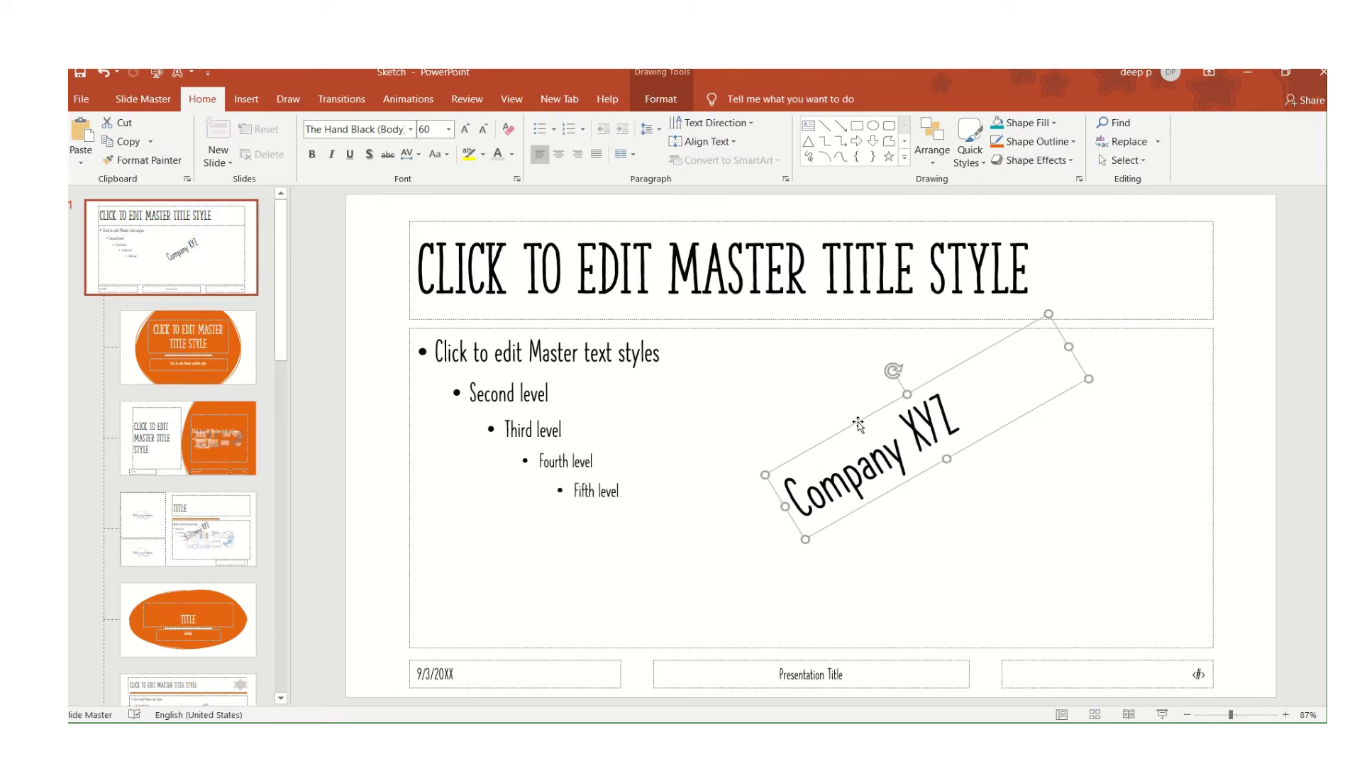
pyautogui.moveTo(858, 428); pyautogui.dragTo(750, 427)
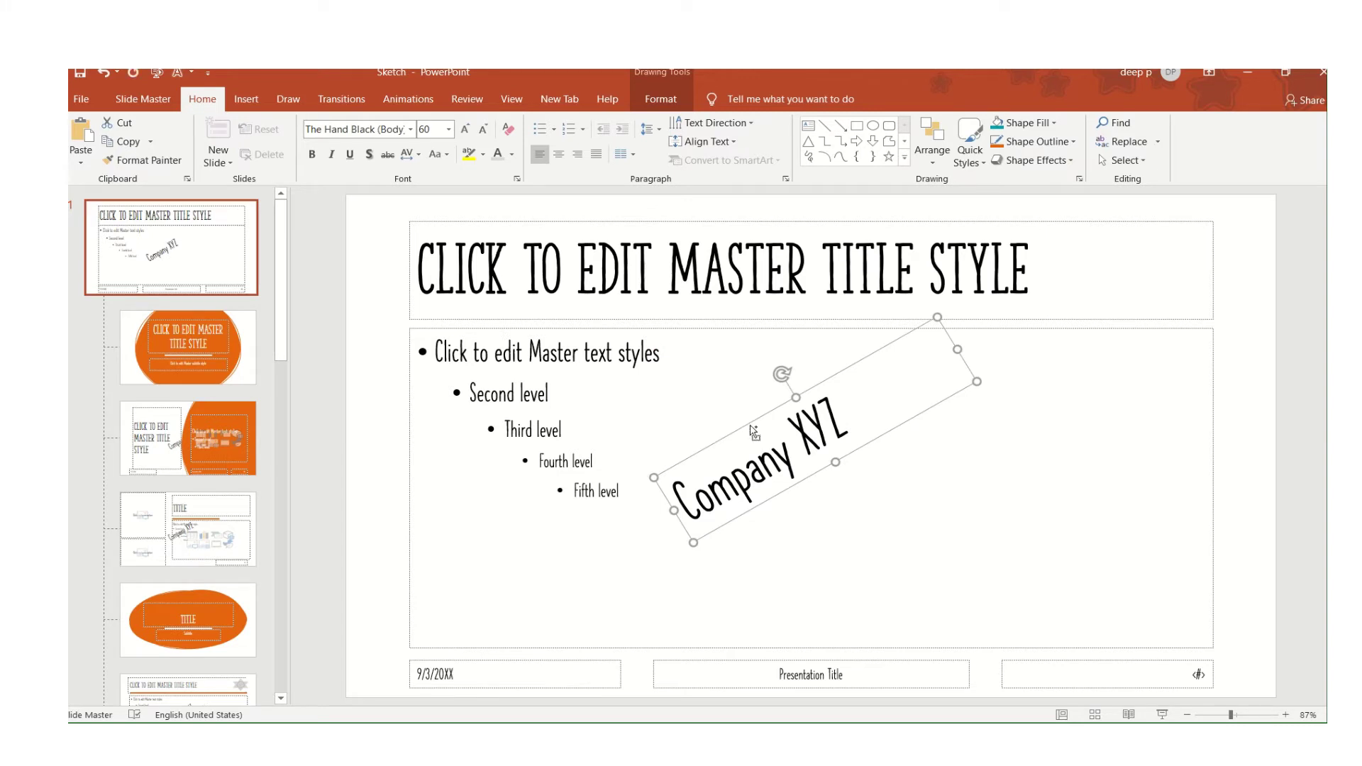
# - Duplicate the box, move the copy down-right, and rotate it back to horizontal
pyautogui.hotkey('ctrl', 'd')
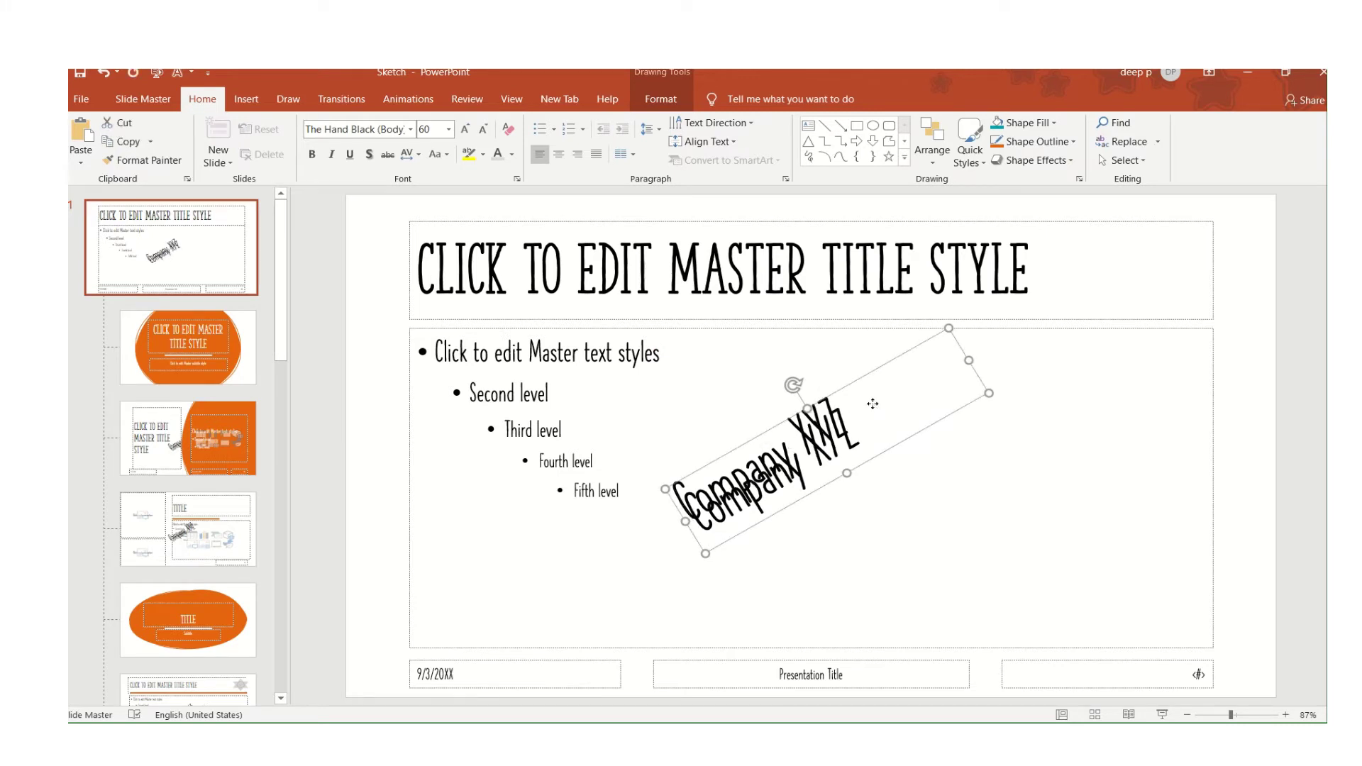
pyautogui.moveTo(879, 408); pyautogui.dragTo(1027, 474)
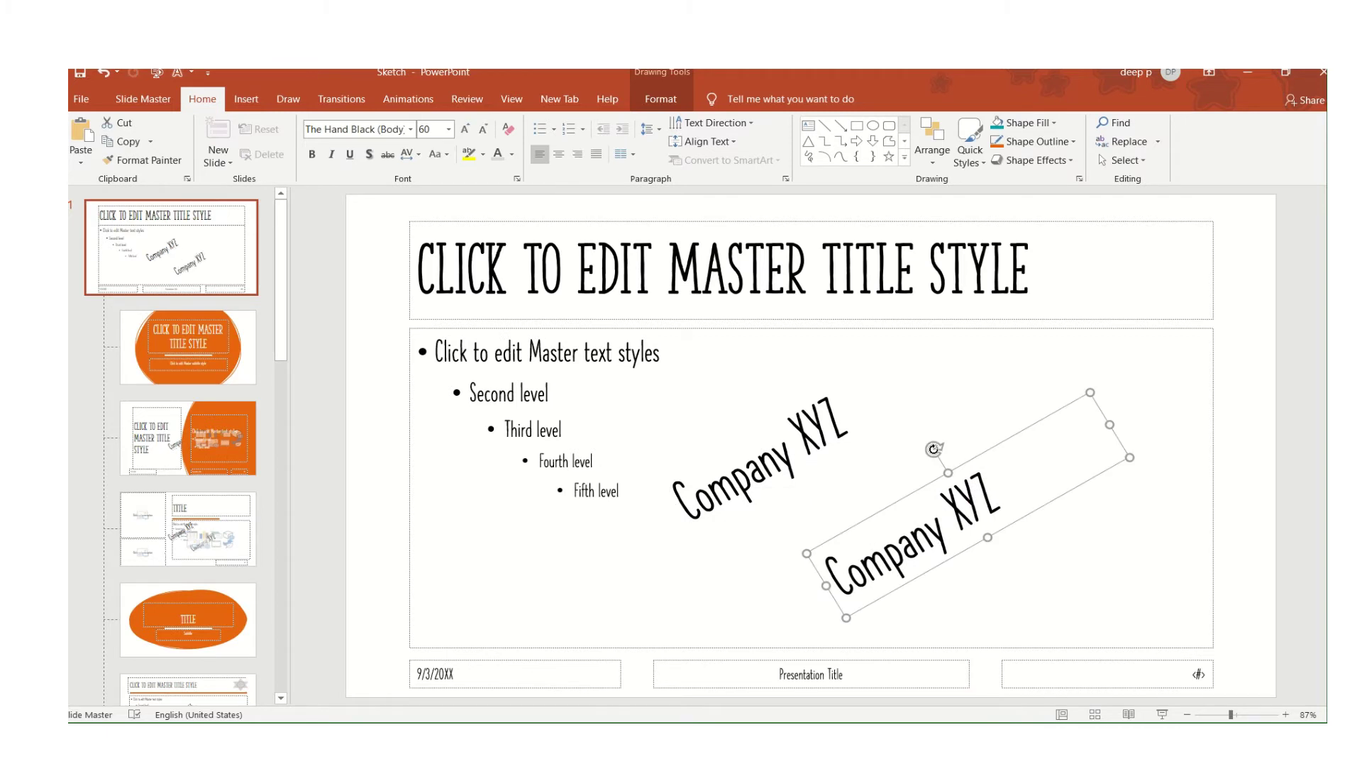
pyautogui.moveTo(934, 450); pyautogui.dragTo(963, 424)
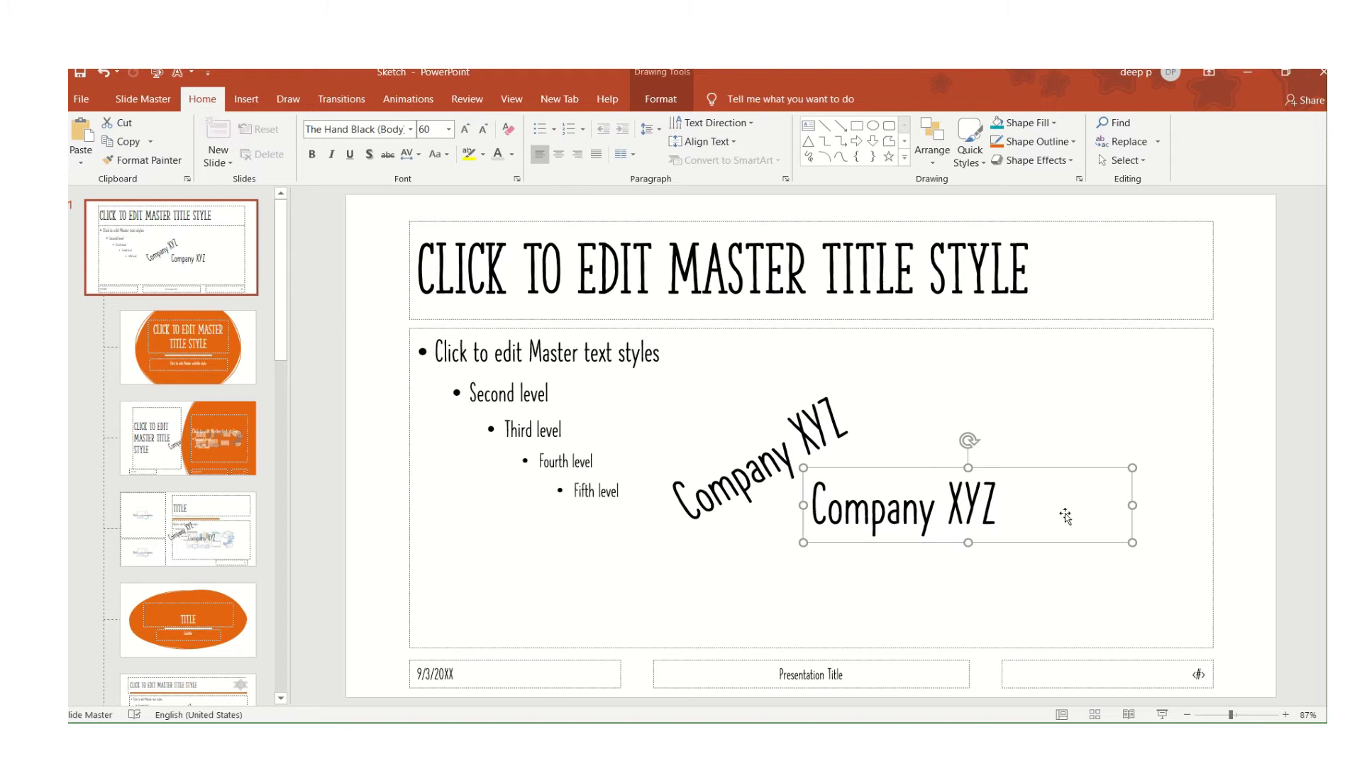
# - Shrink the level copy's text to 36 pt, narrow its box, and move it top-left
pyautogui.click(972, 504)
pyautogui.hotkey('ctrl', 'a')
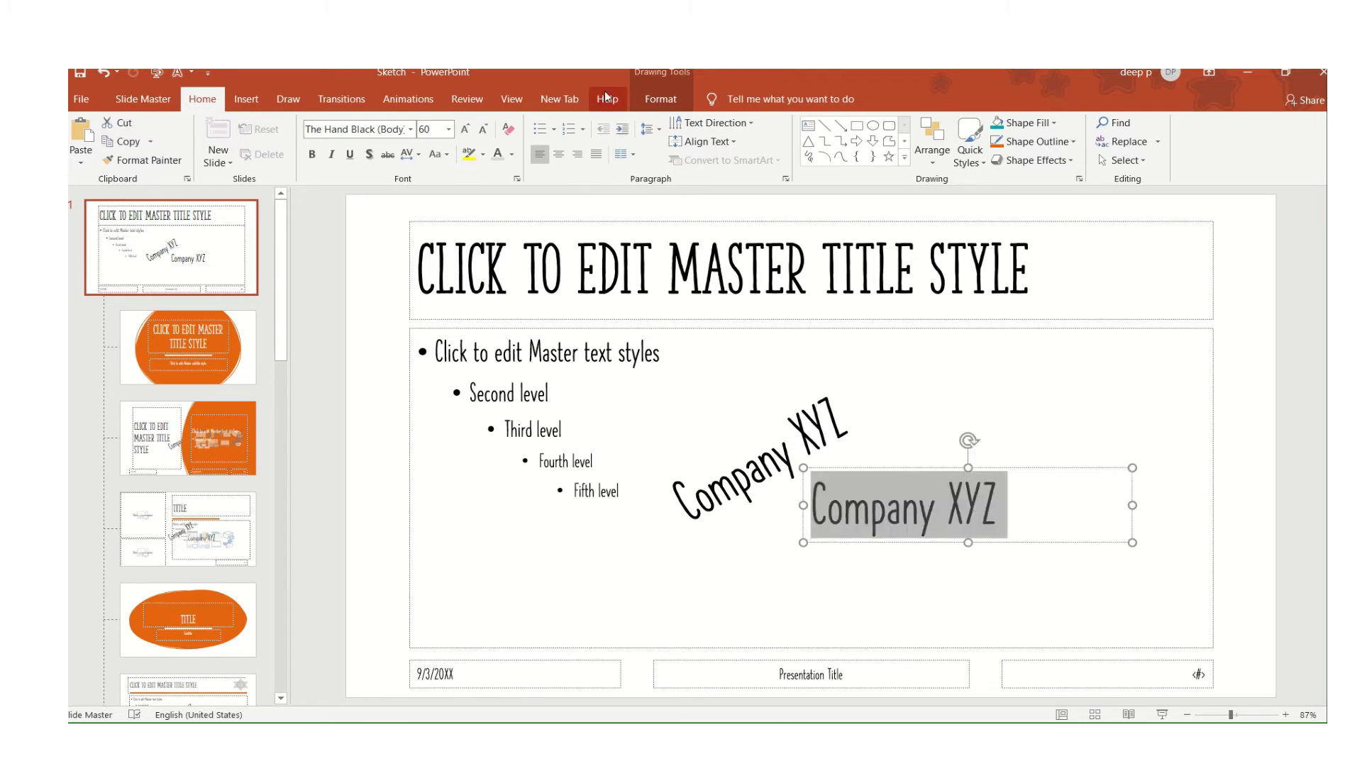
pyautogui.click(483, 130)
pyautogui.click(483, 130)
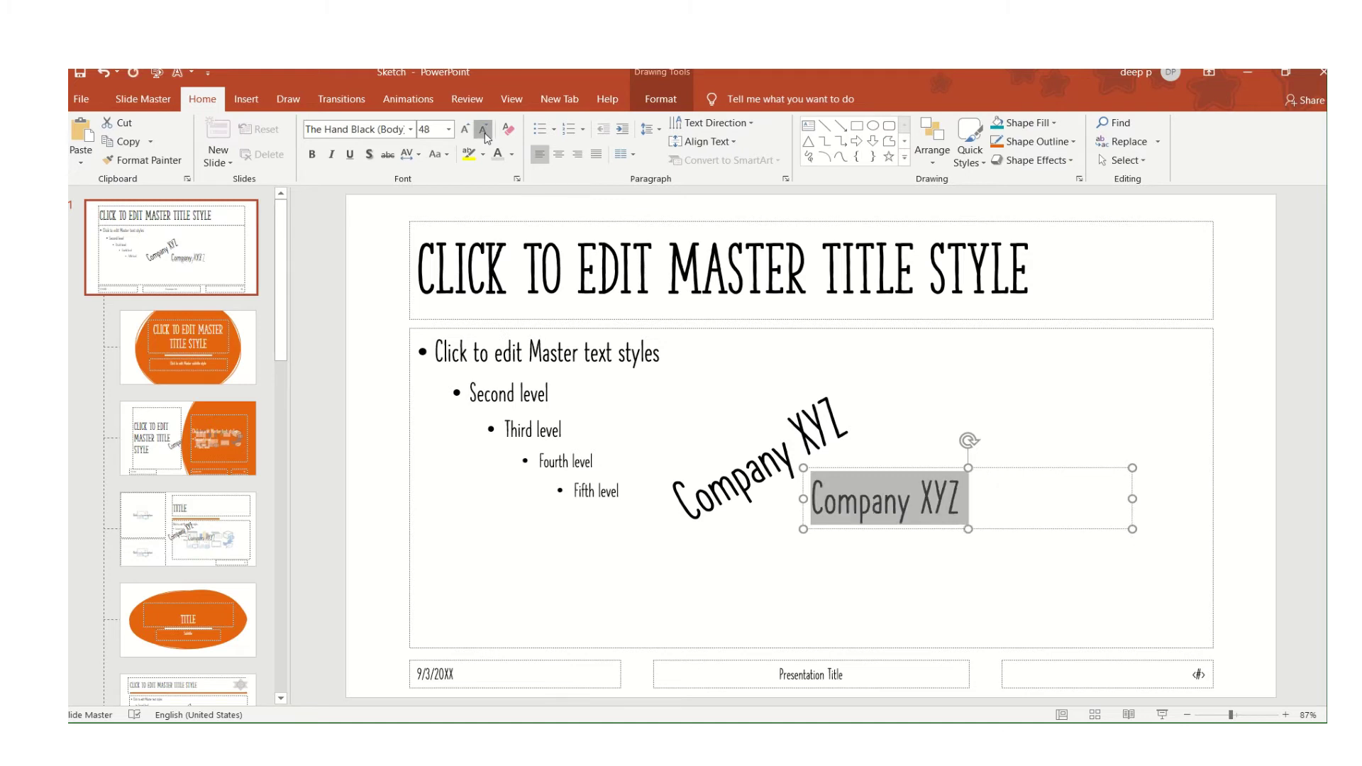
pyautogui.click(483, 130)
pyautogui.click(483, 130)
pyautogui.click(483, 130)
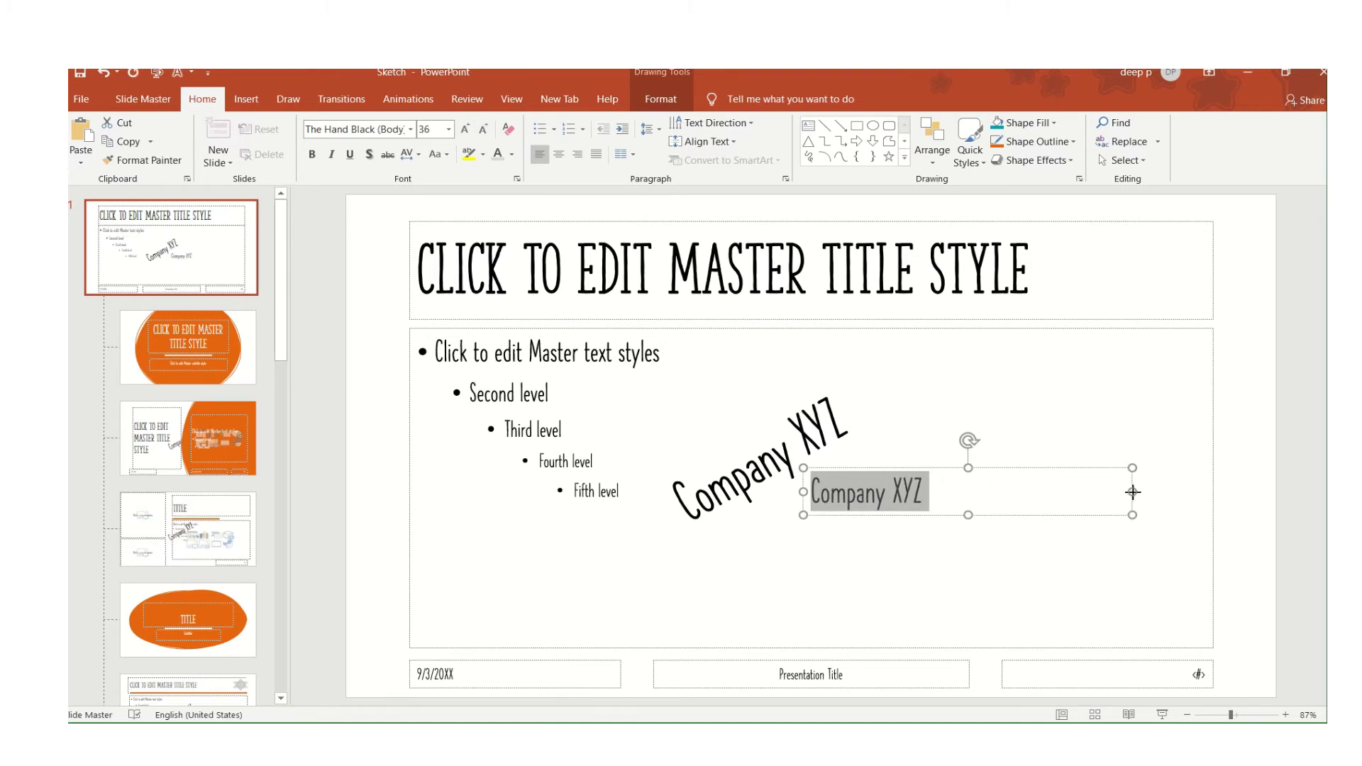
pyautogui.moveTo(1132, 492); pyautogui.dragTo(951, 501)
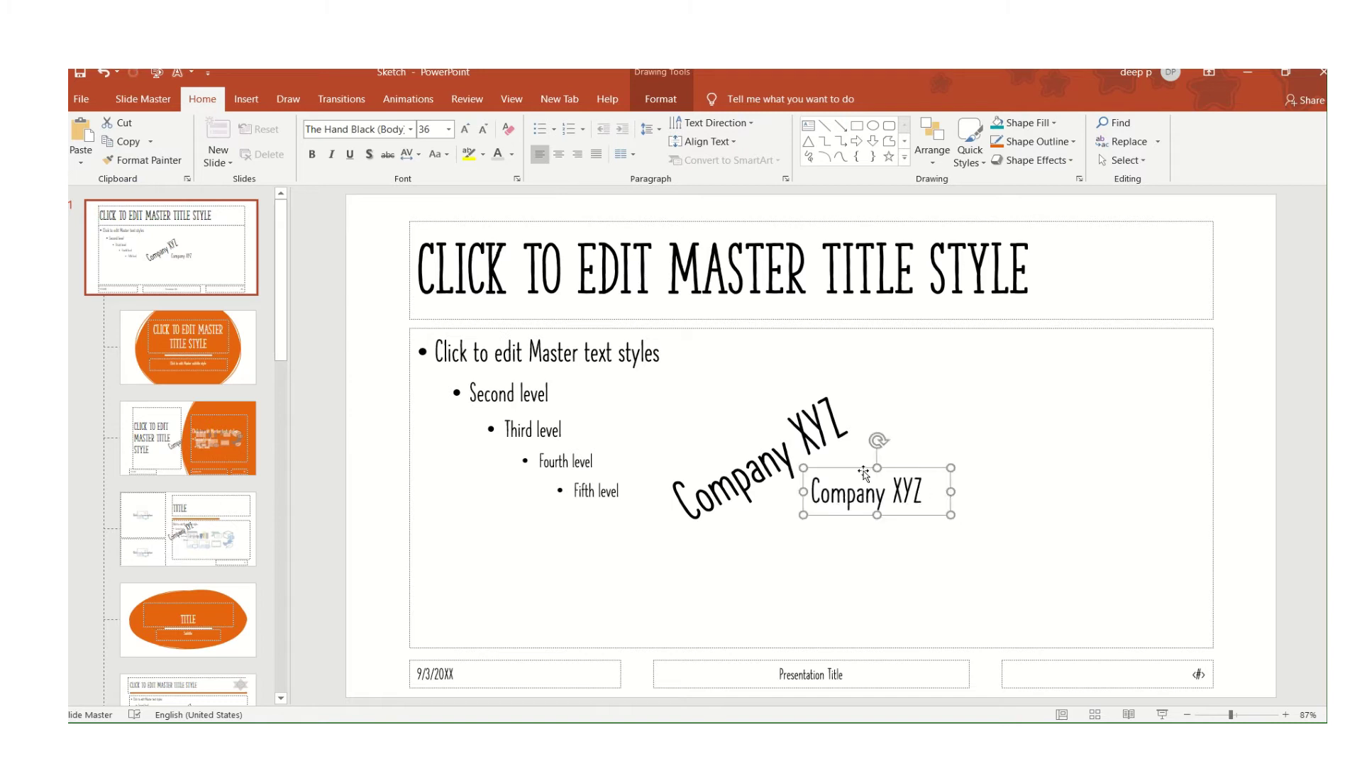
pyautogui.moveTo(860, 469); pyautogui.dragTo(440, 214)
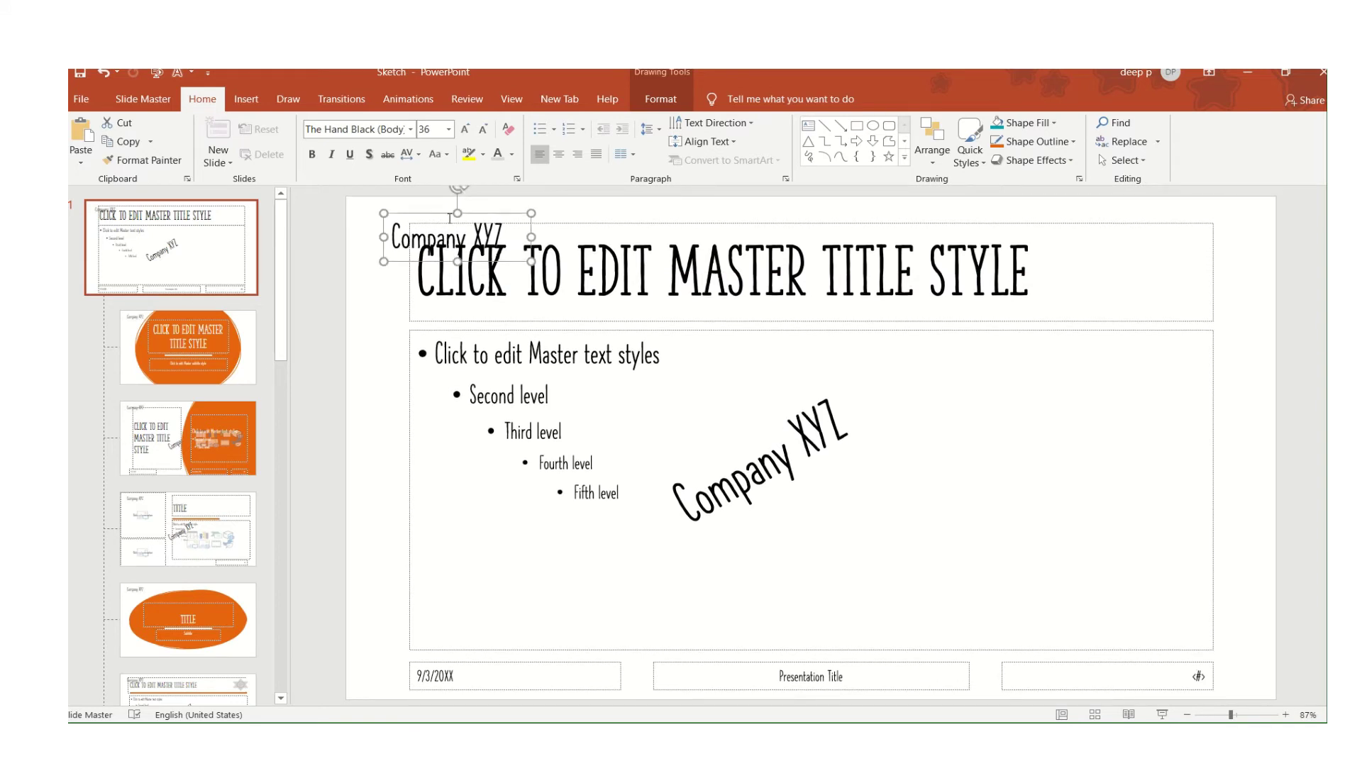
# - Color both Company XYZ texts White, Background 1, Darker 25%, and stretch the diagonal one down-left
pyautogui.keyDown('shift'); pyautogui.click(793, 472); pyautogui.keyUp('shift')
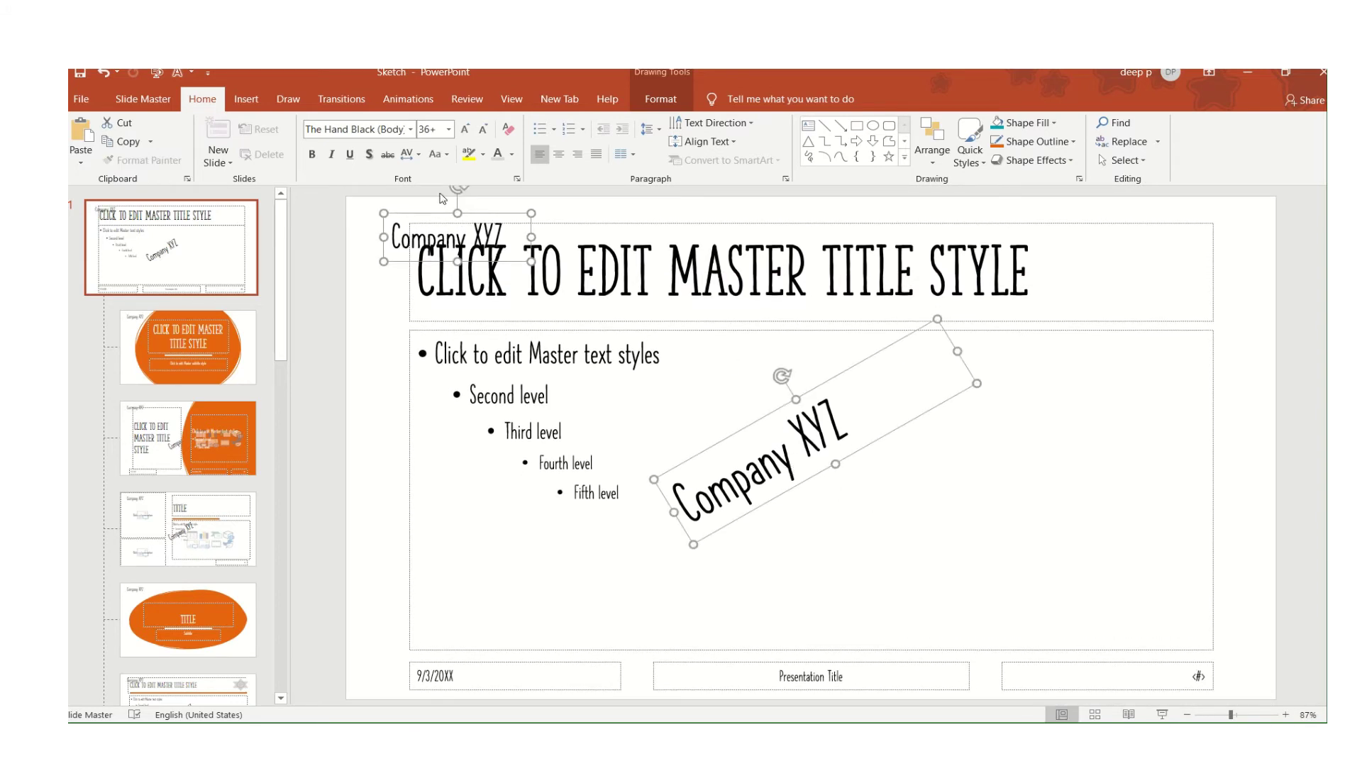
pyautogui.click(512, 154)
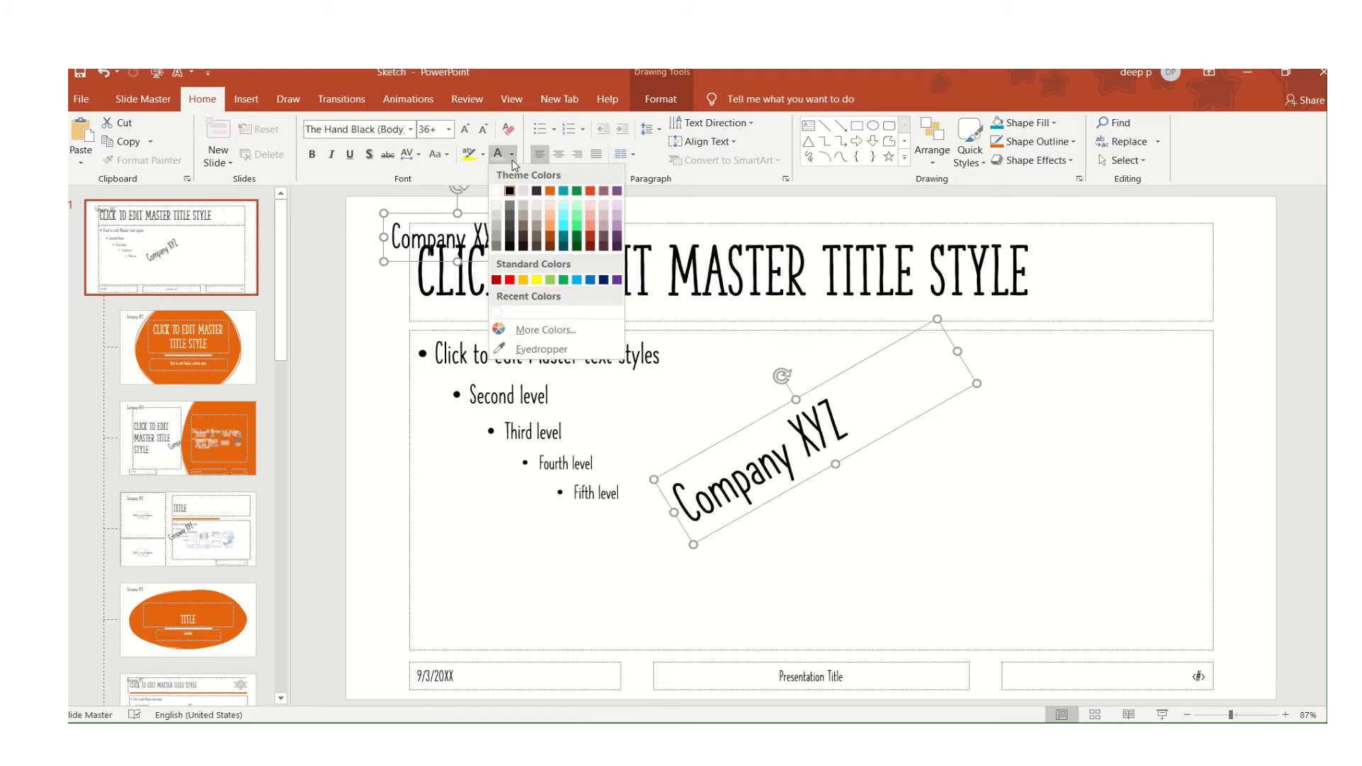
pyautogui.click(498, 226)
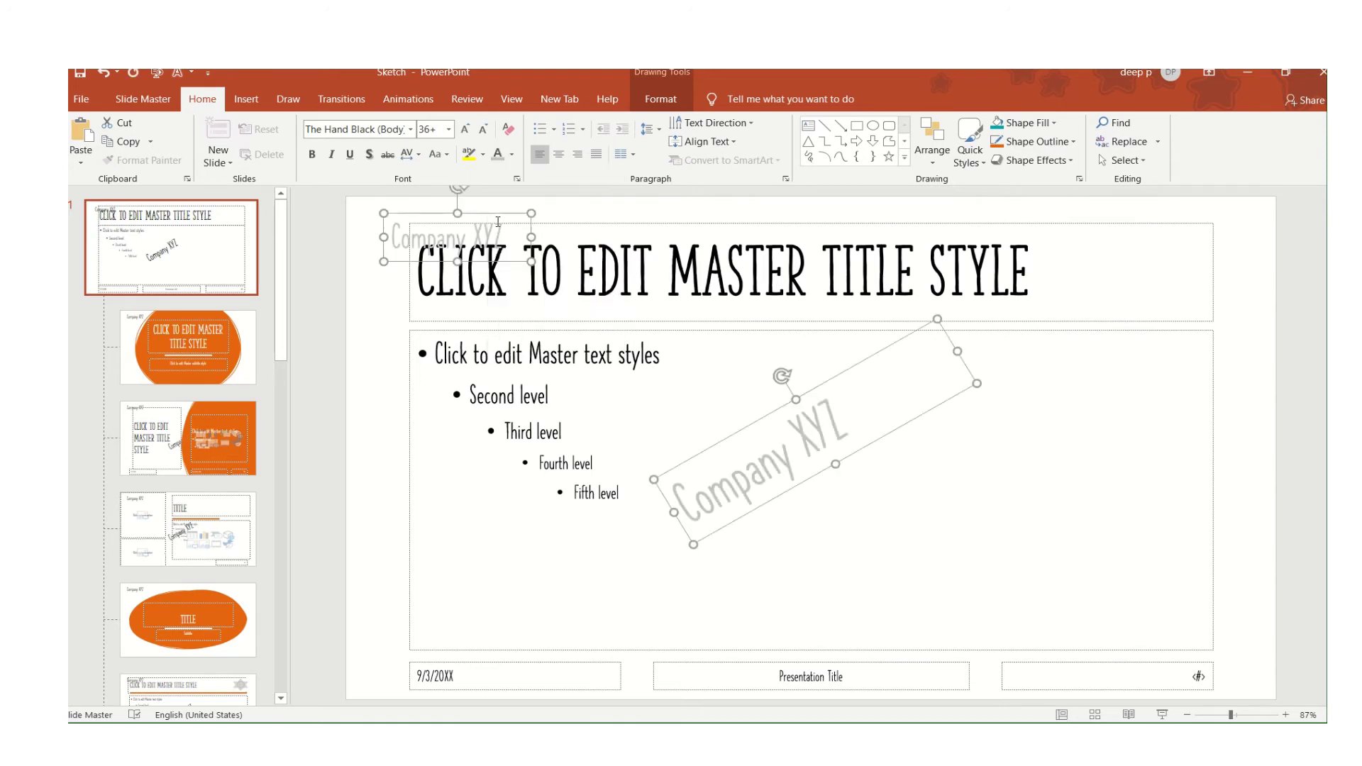
pyautogui.click(675, 511)
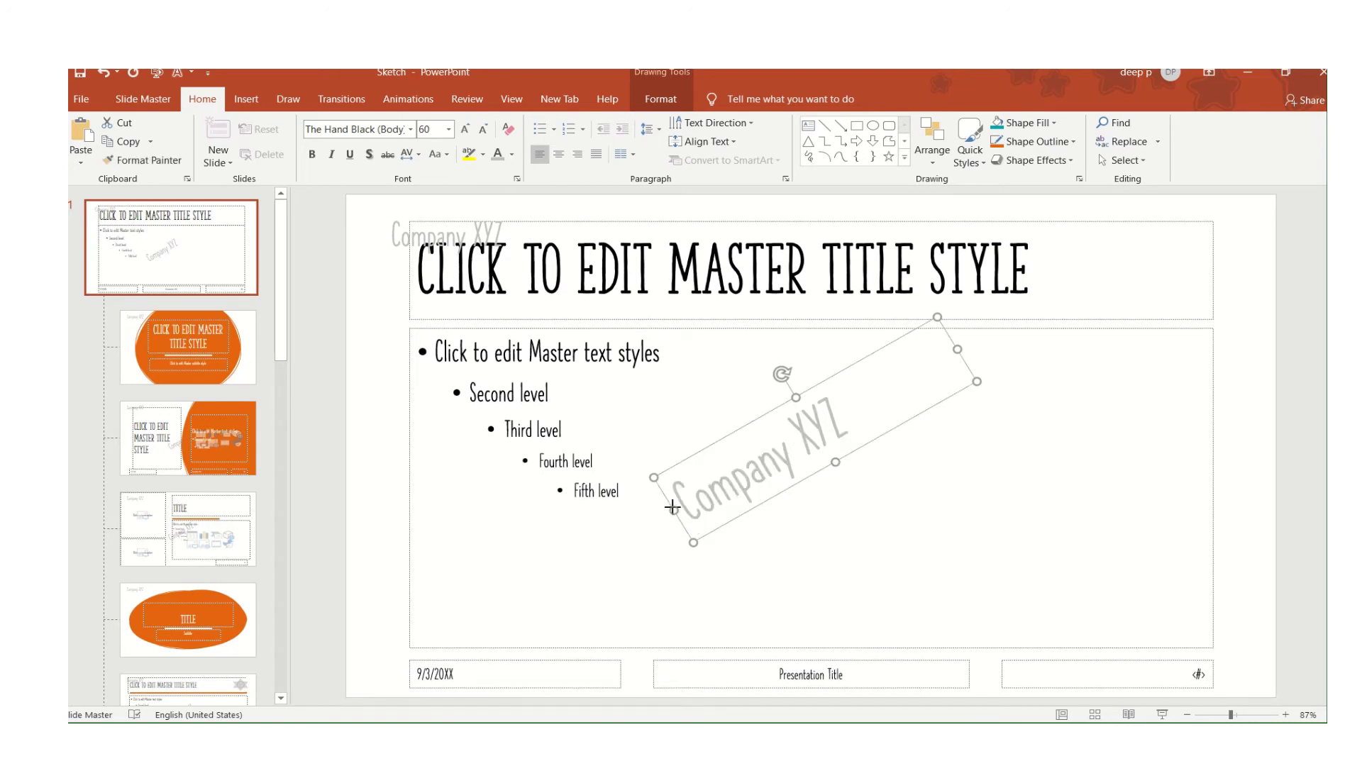
pyautogui.moveTo(674, 510); pyautogui.dragTo(631, 534)
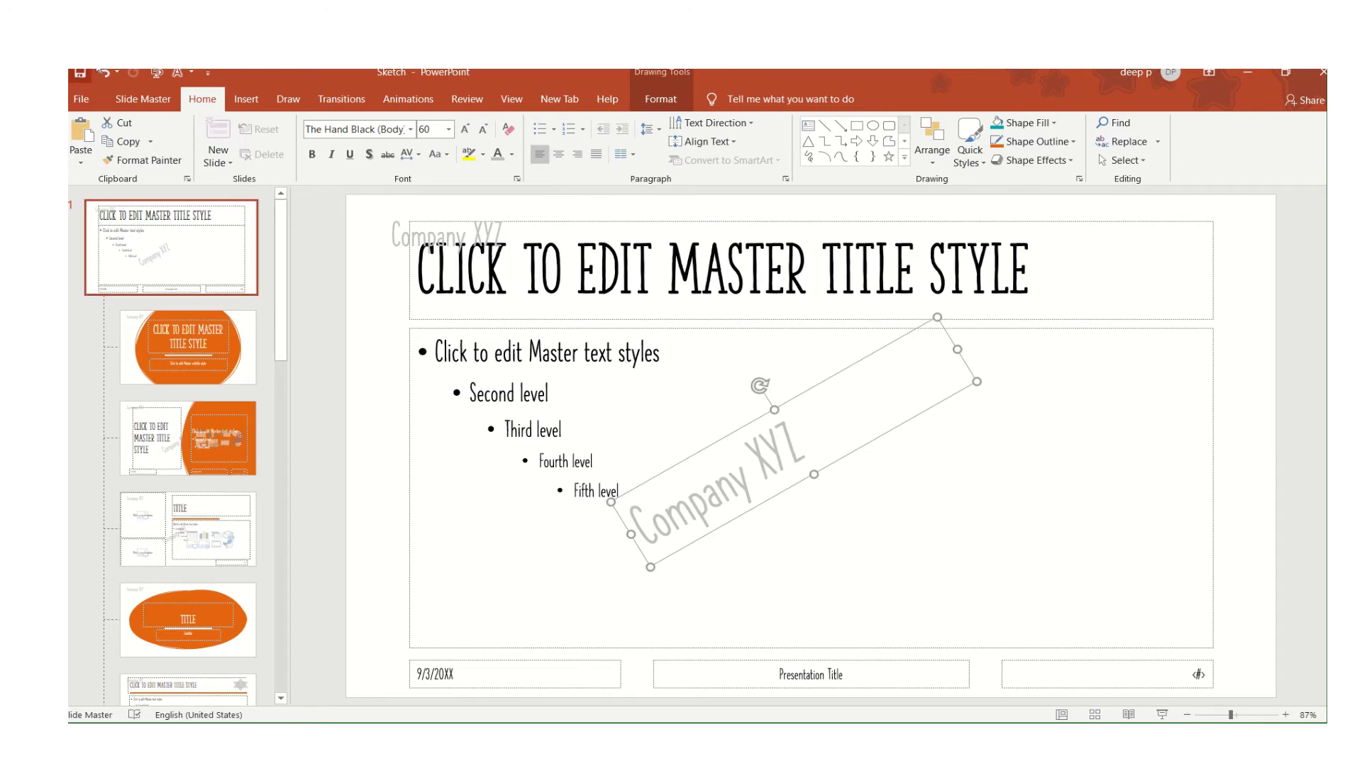
# - Close Master View to finish the Sketch deck's gray watermark
pyautogui.click(128, 103)
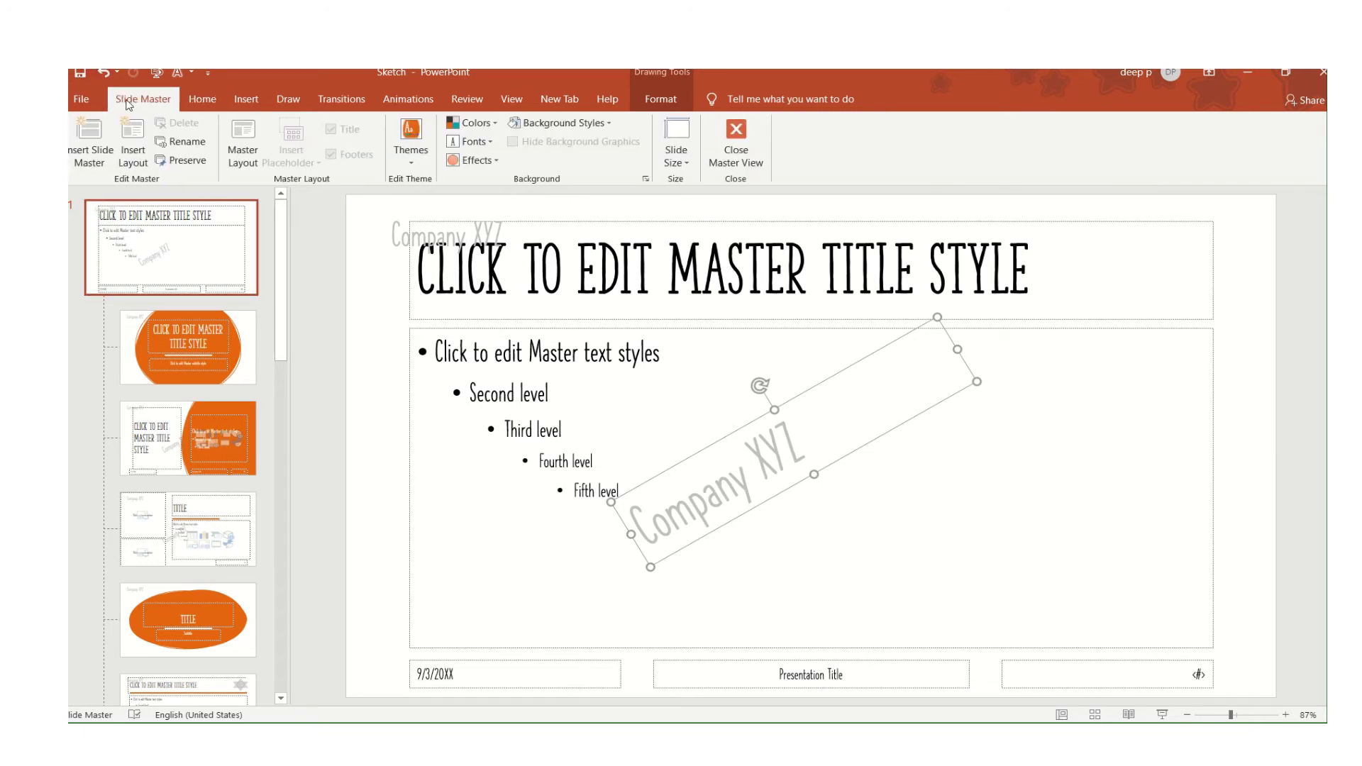
pyautogui.click(726, 165)
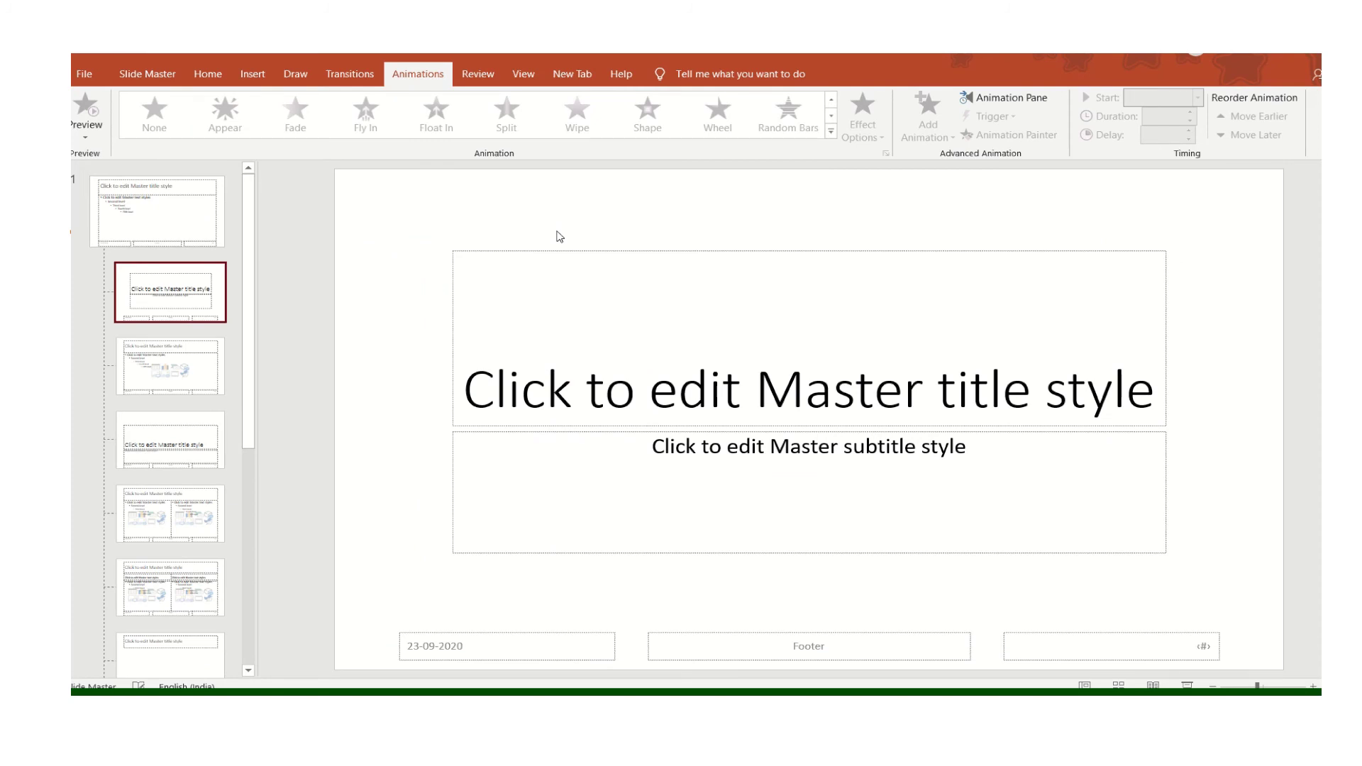
# - Insert the logo1 star picture from this device onto the plain presentation's top slide master
pyautogui.click(523, 75)
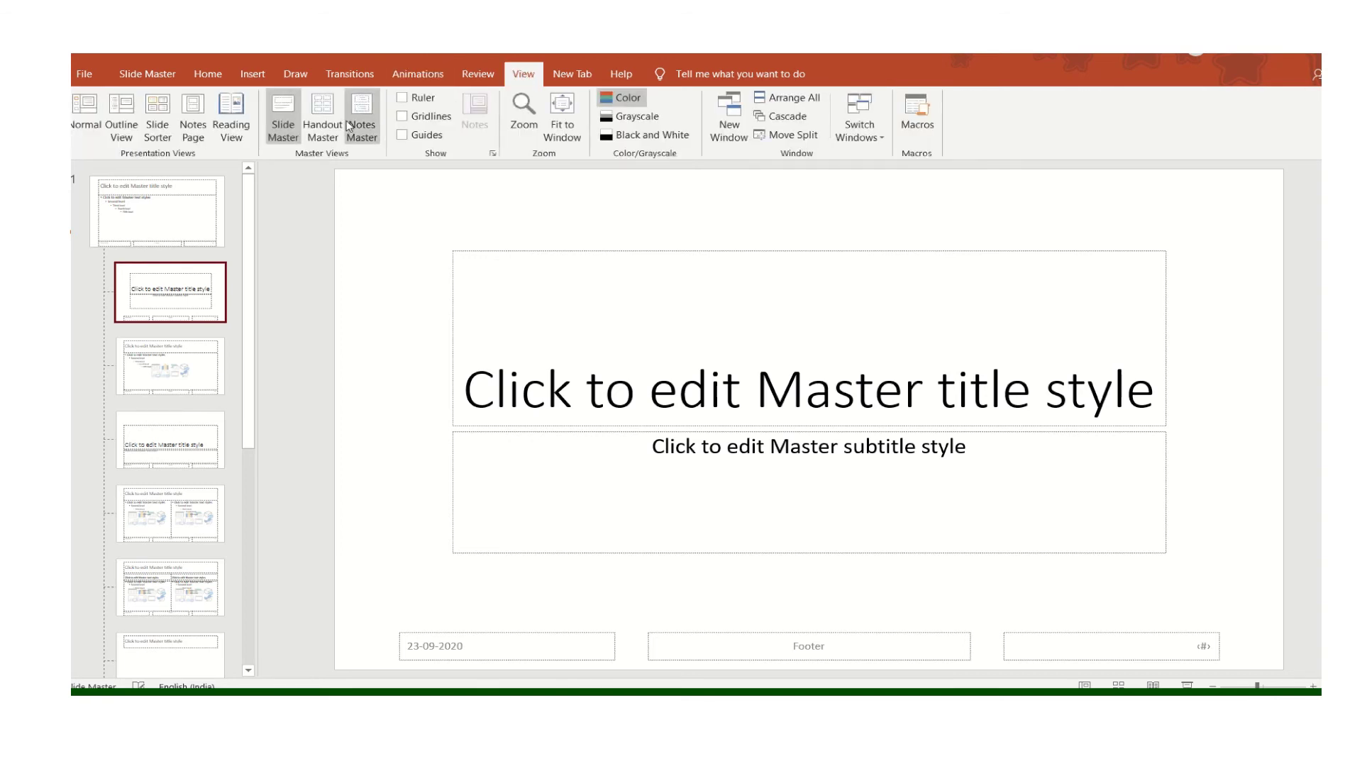
pyautogui.click(284, 120)
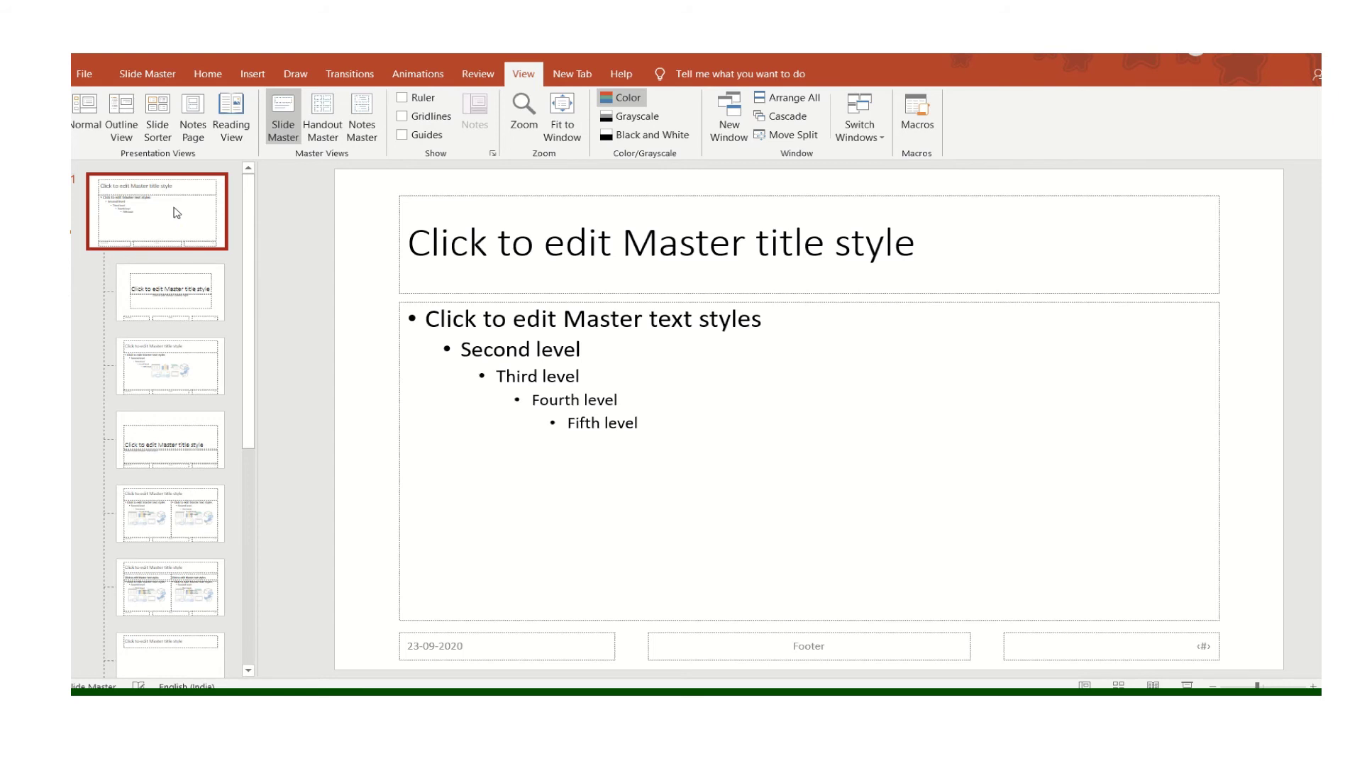
pyautogui.click(260, 75)
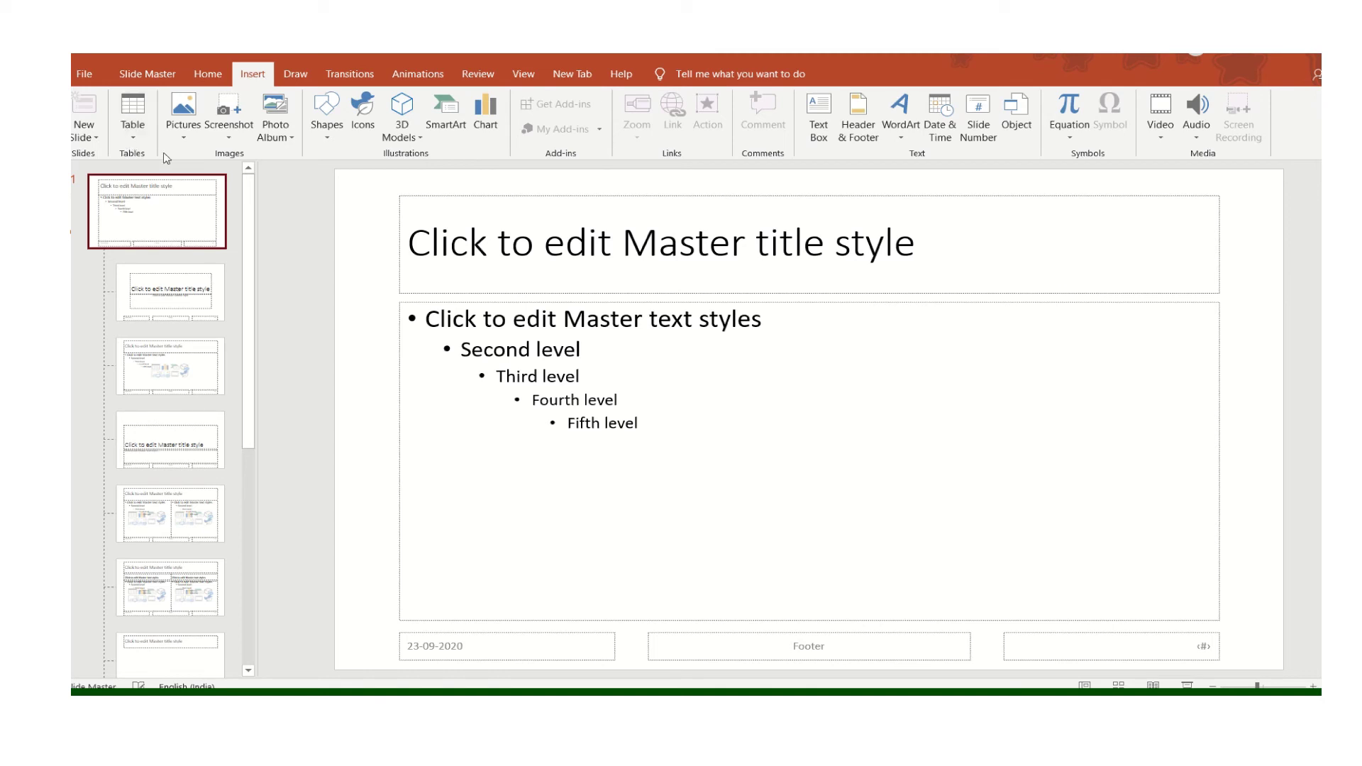
pyautogui.click(188, 141)
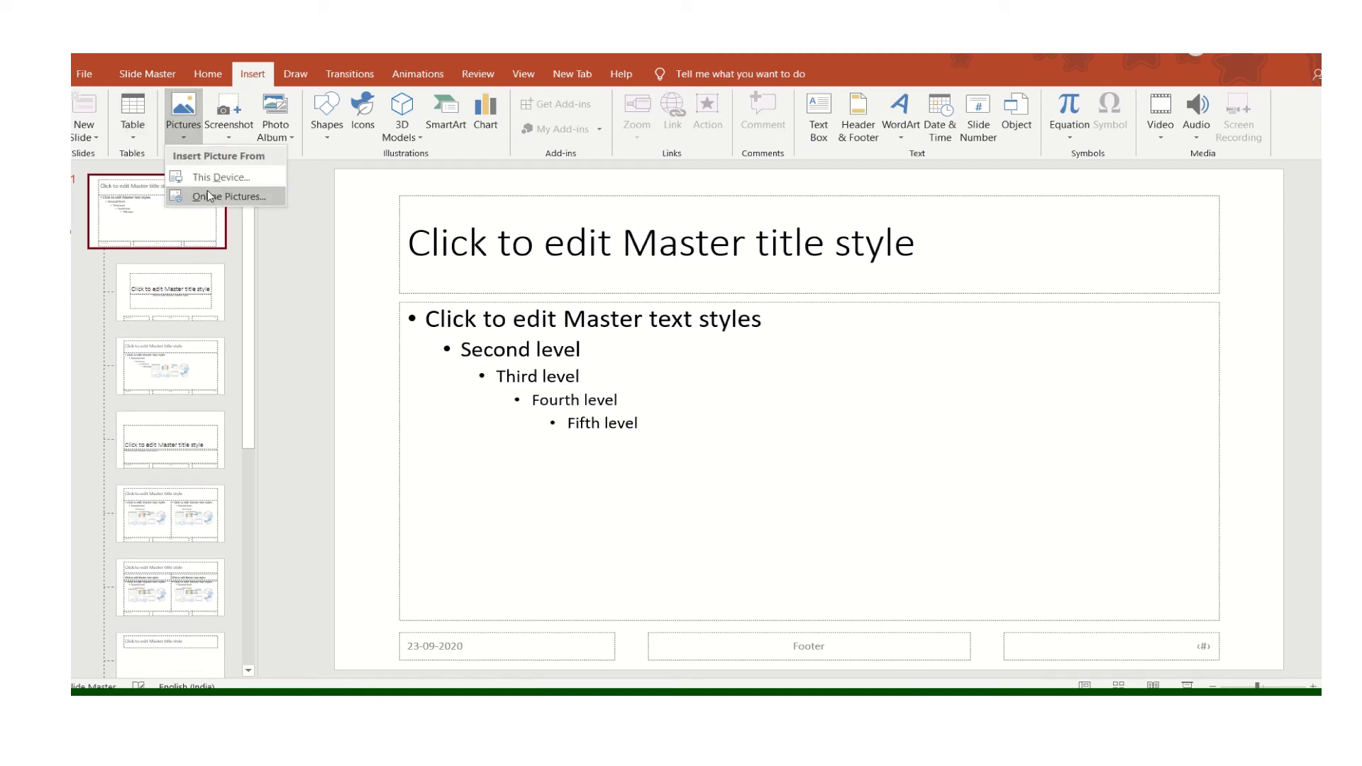
pyautogui.click(214, 179)
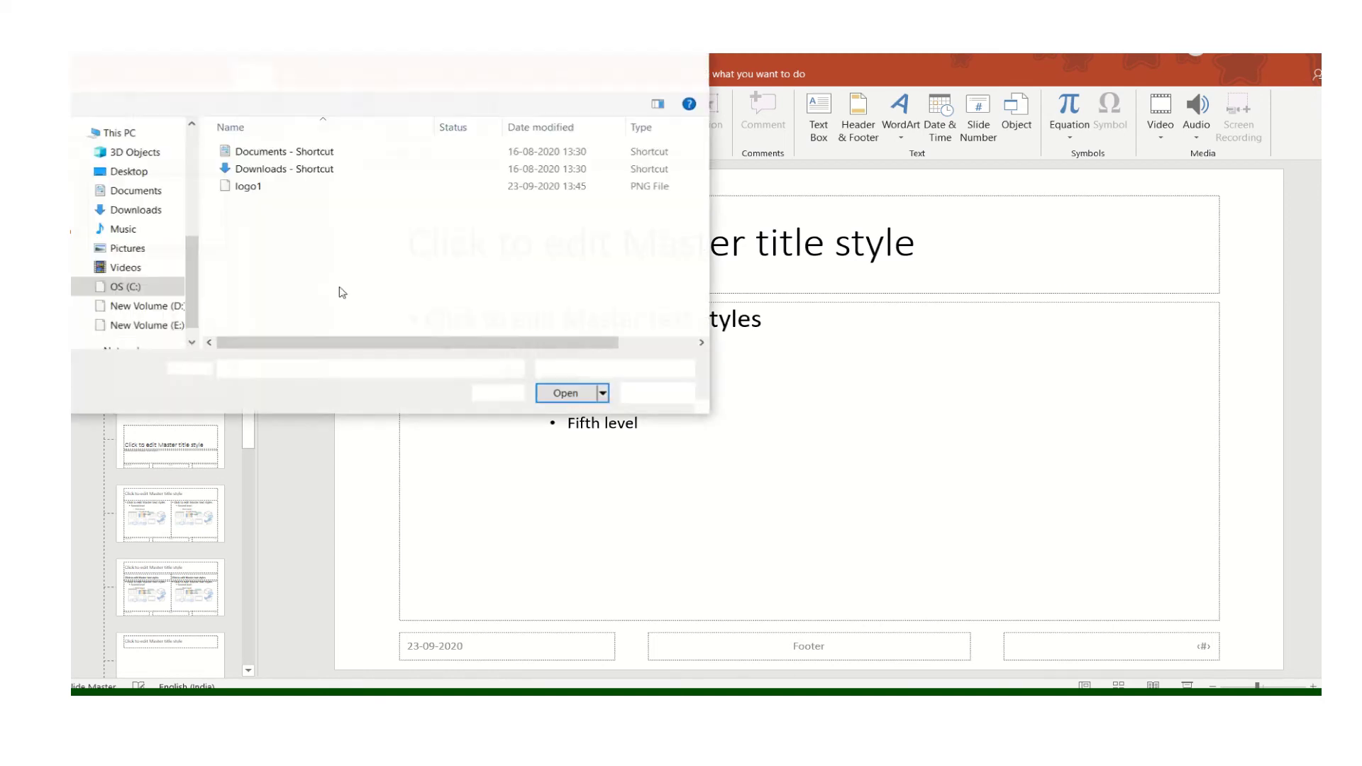
pyautogui.click(254, 187)
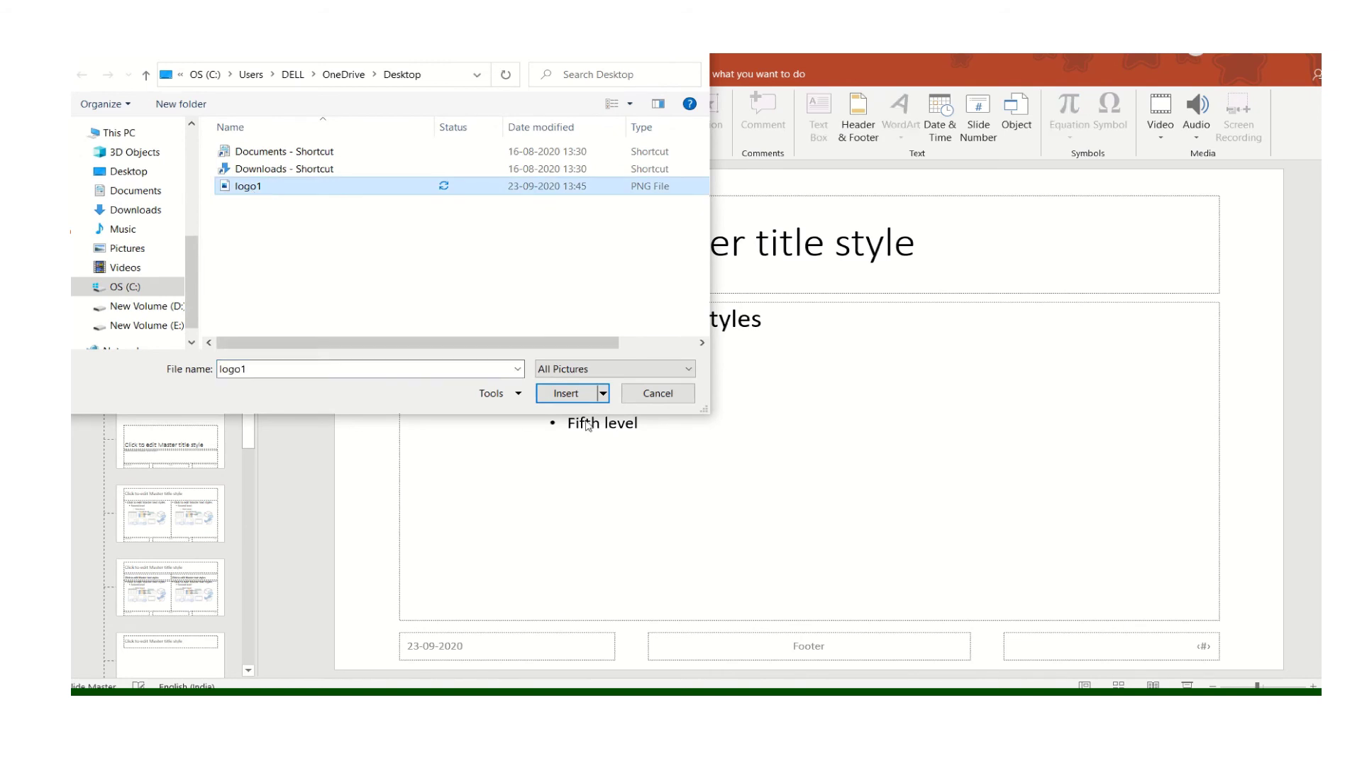
pyautogui.click(578, 396)
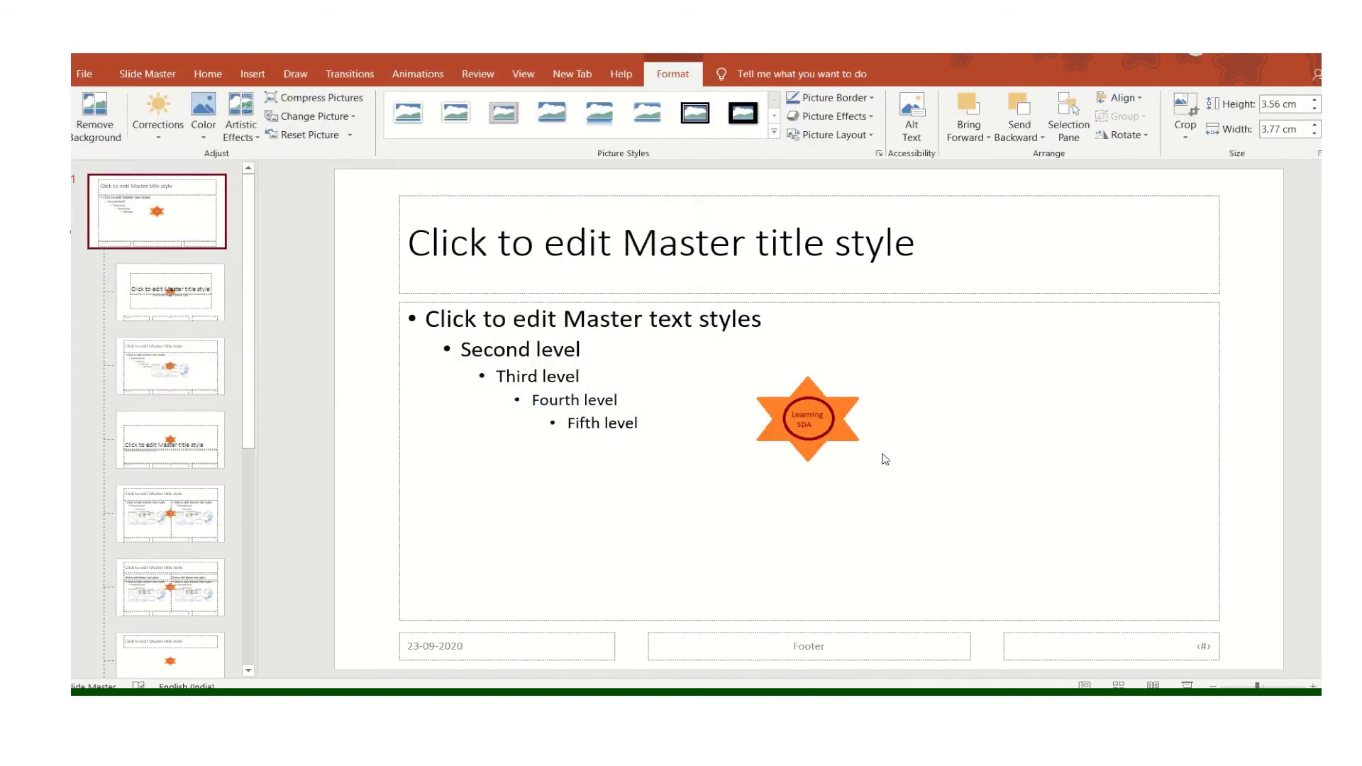
# - Move the star logo to the top-right and paste a copy at the bottom-right
pyautogui.moveTo(809, 420); pyautogui.dragTo(1144, 242)
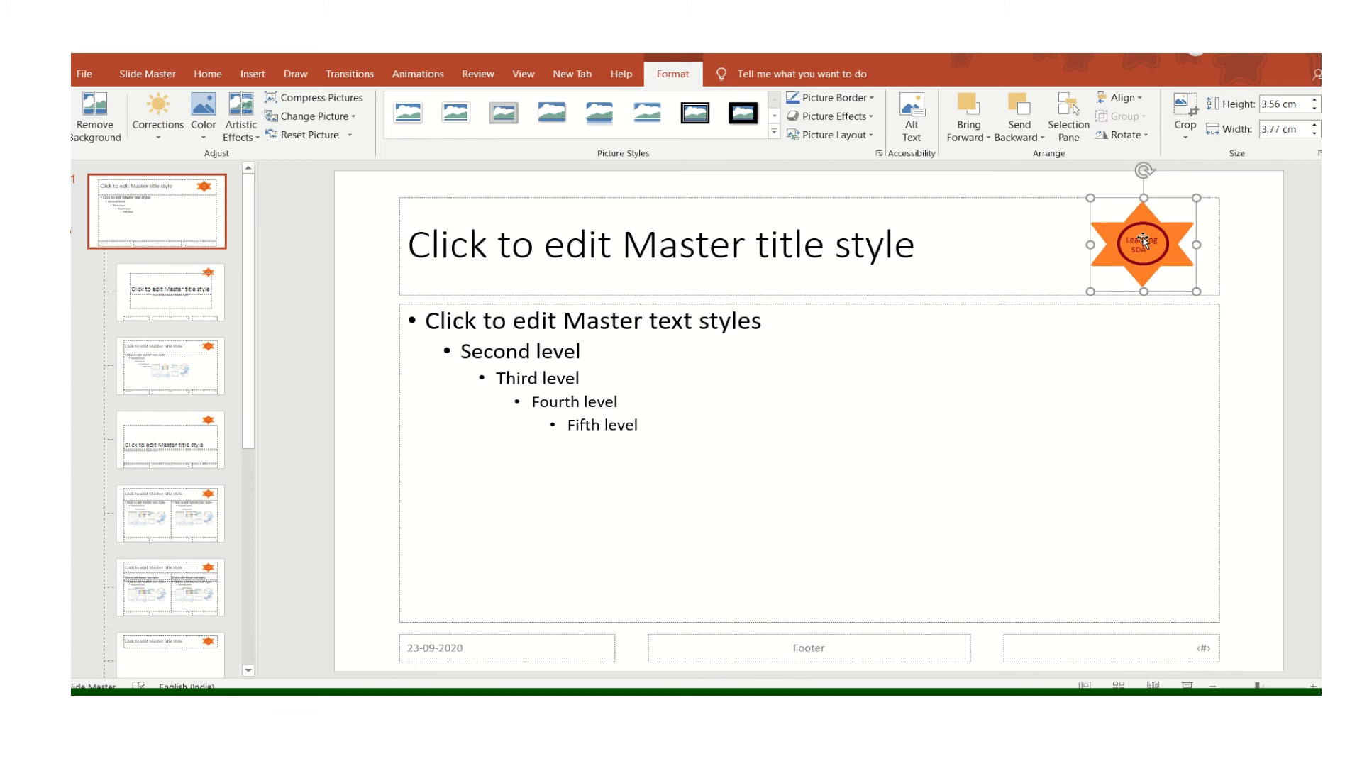
pyautogui.hotkey('ctrl', 'v')
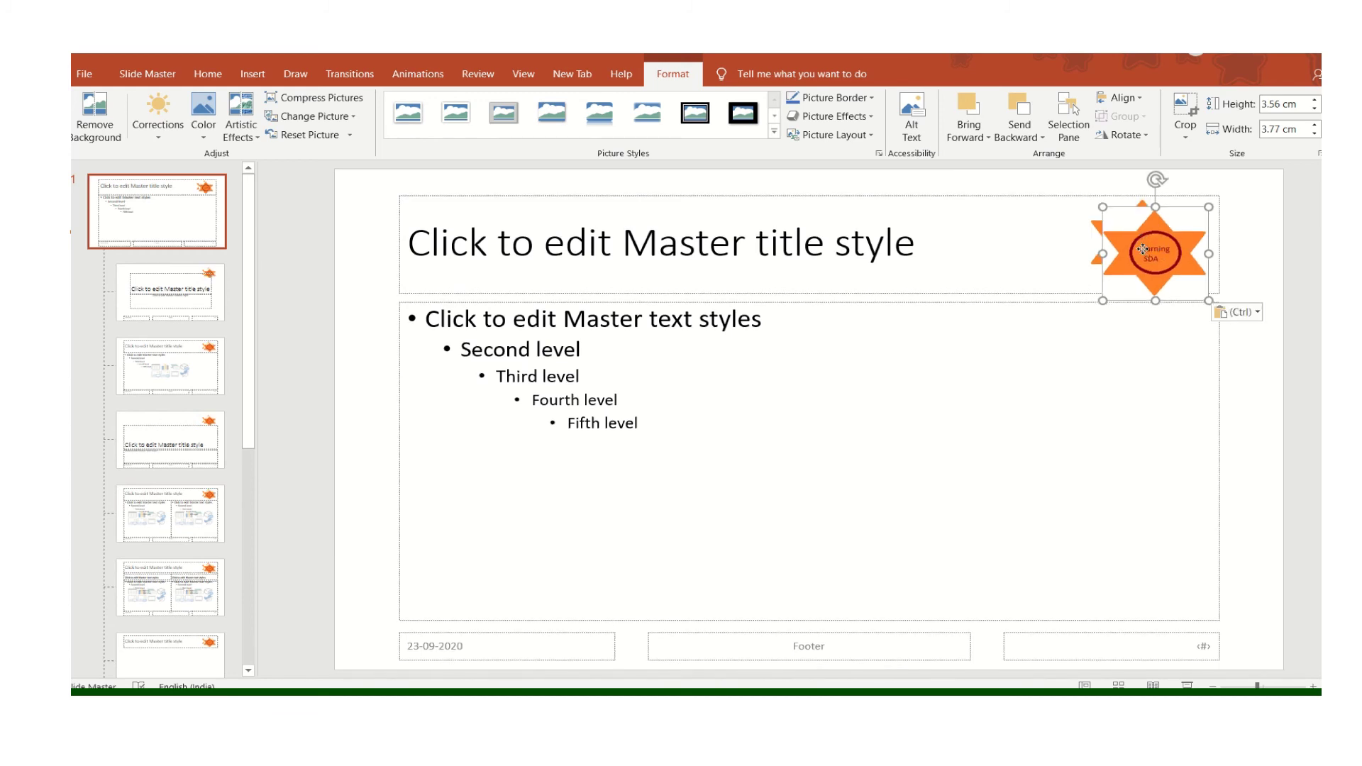
pyautogui.moveTo(1143, 249); pyautogui.dragTo(1151, 563)
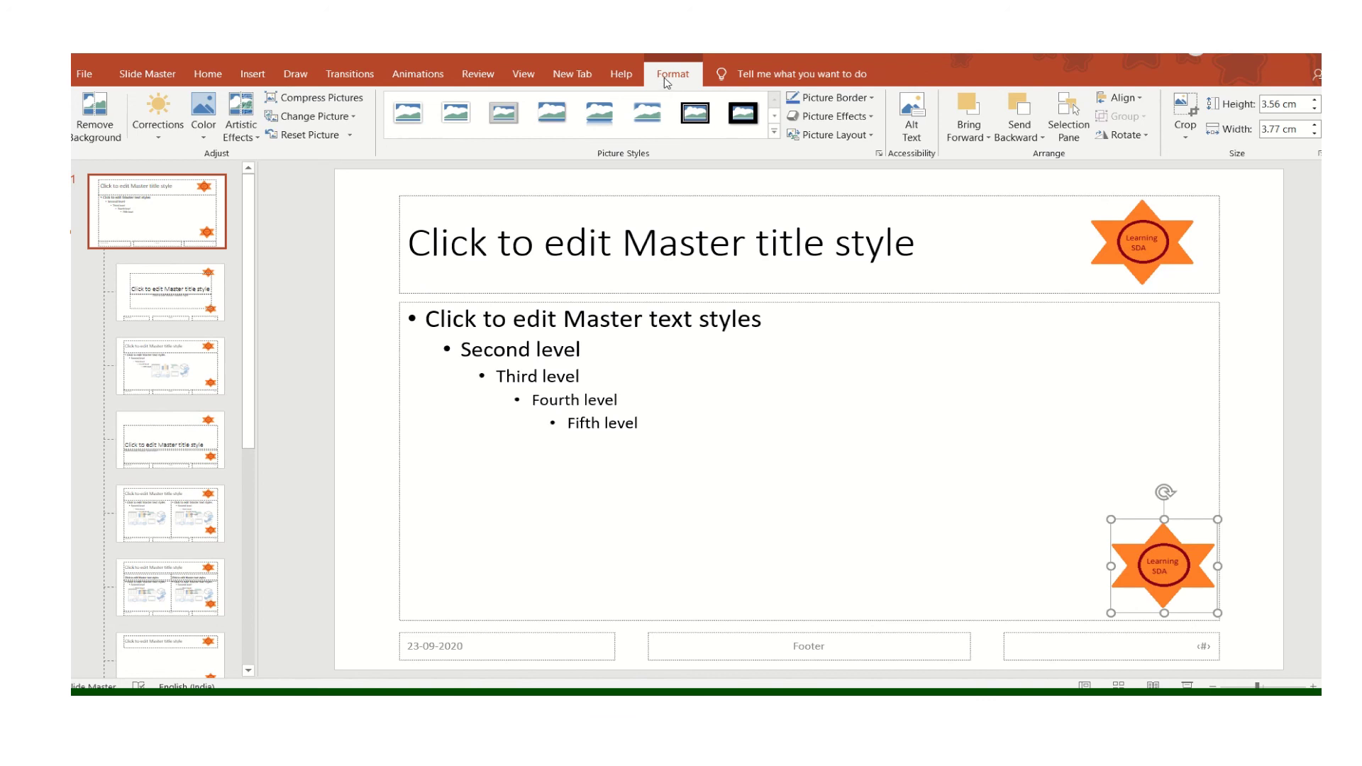
# - Apply Washout to the bottom-right star, close Master View, and check both logos on slides 2 and 3
pyautogui.click(204, 135)
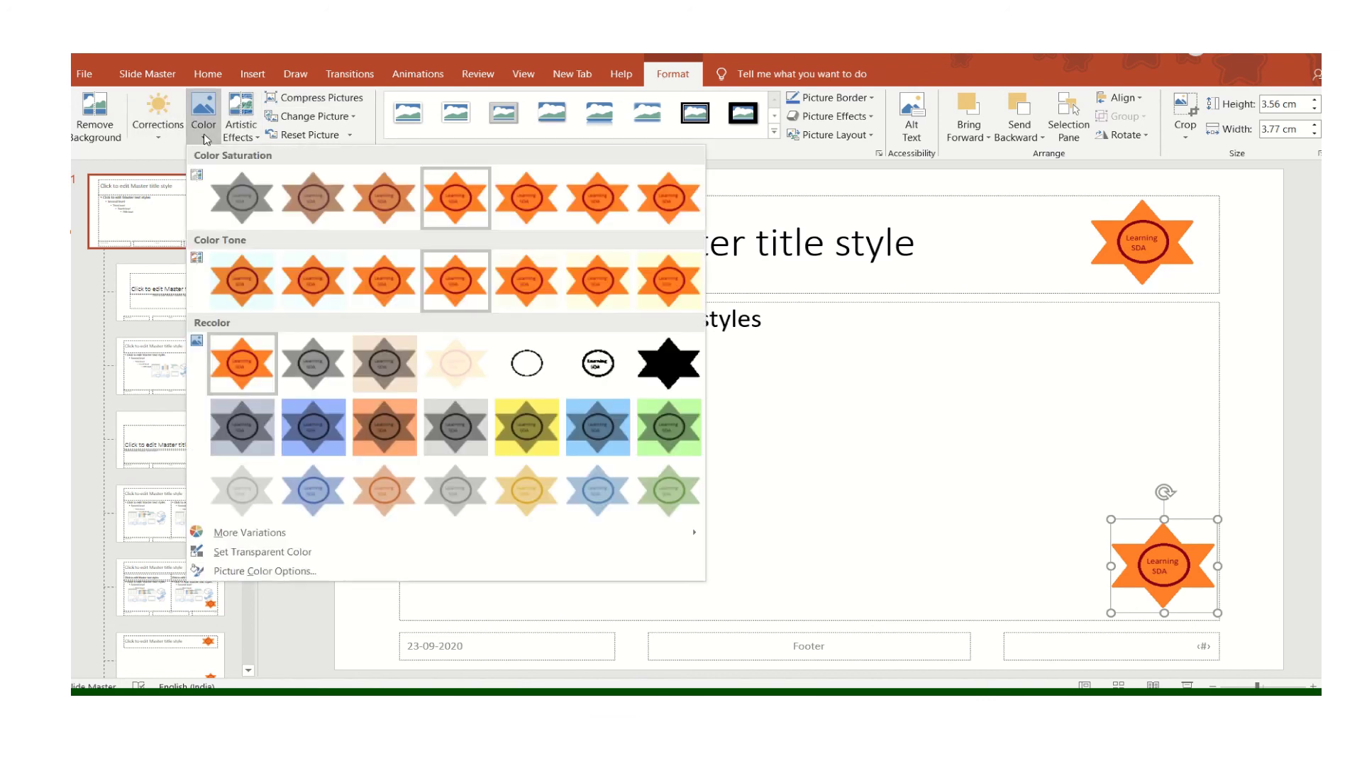
pyautogui.click(242, 492)
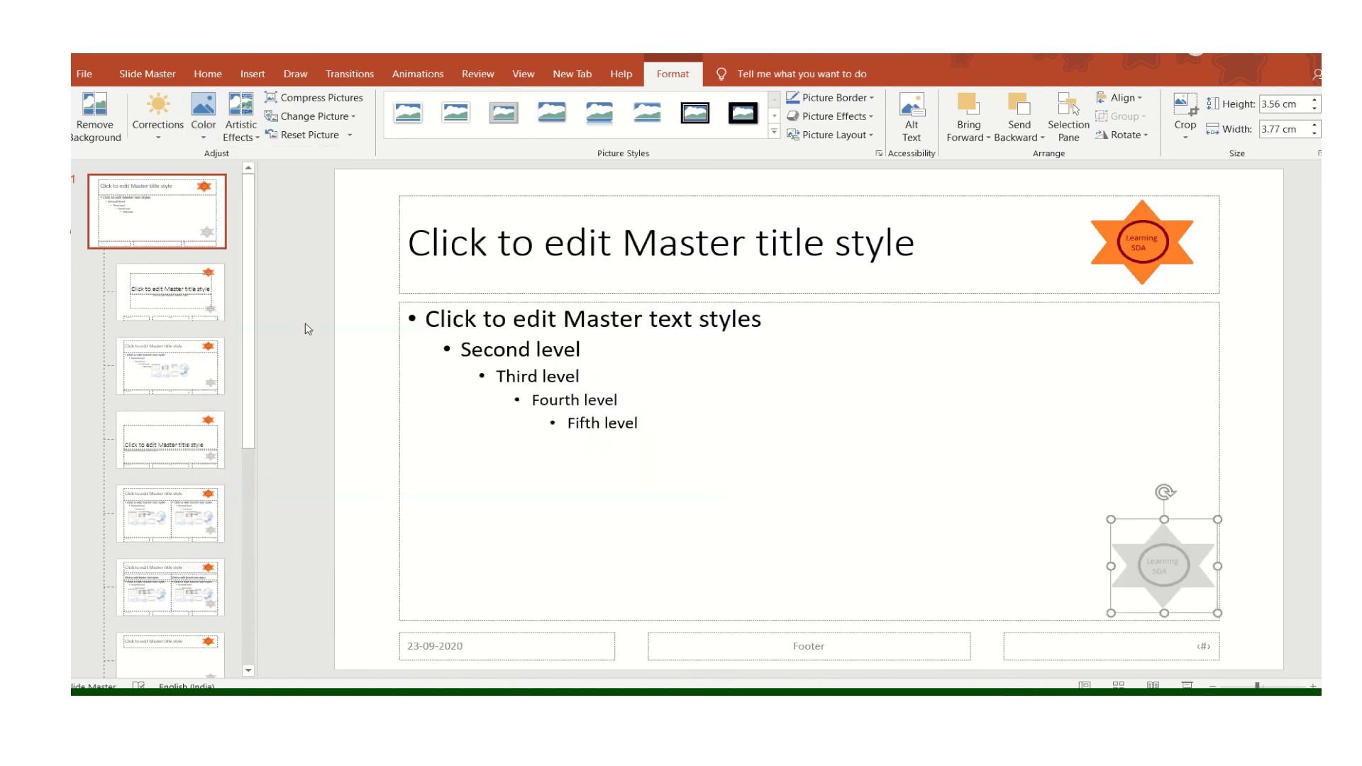
pyautogui.click(147, 74)
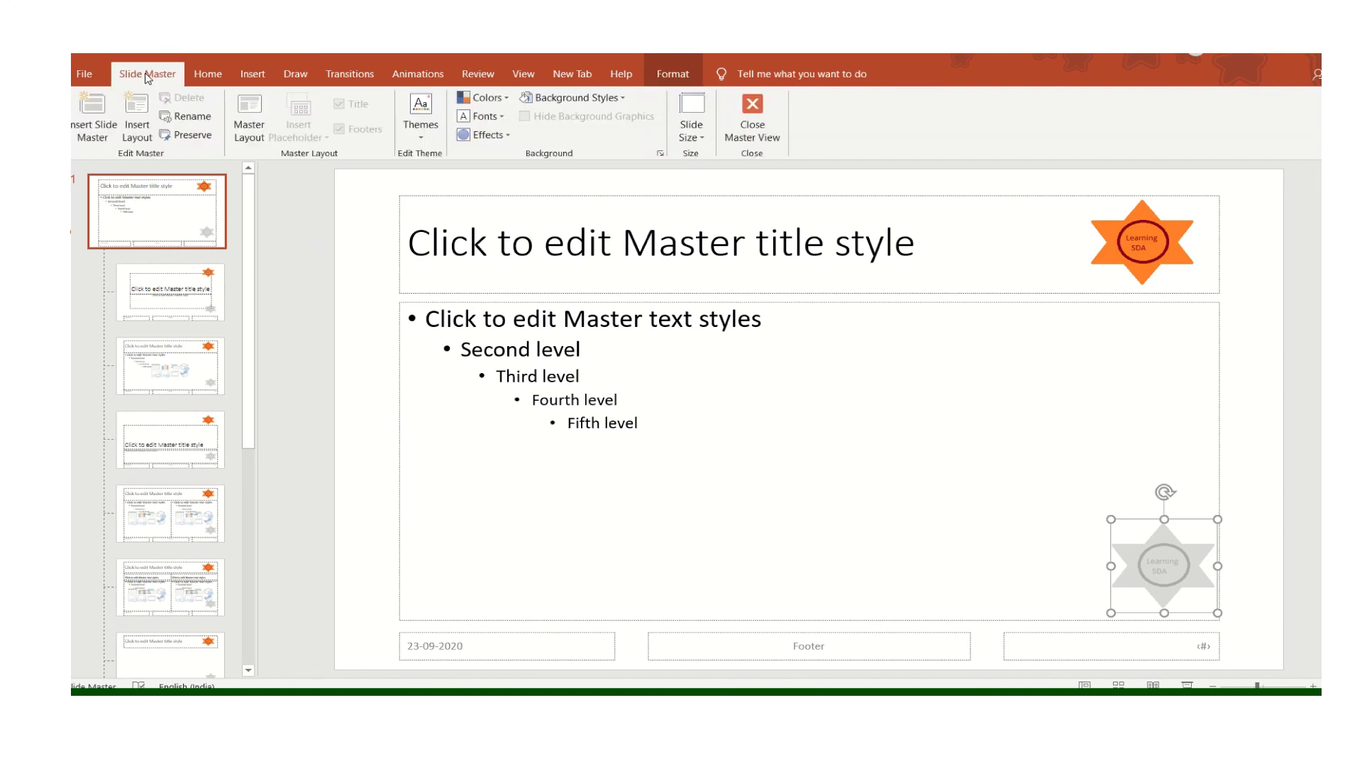
pyautogui.click(738, 136)
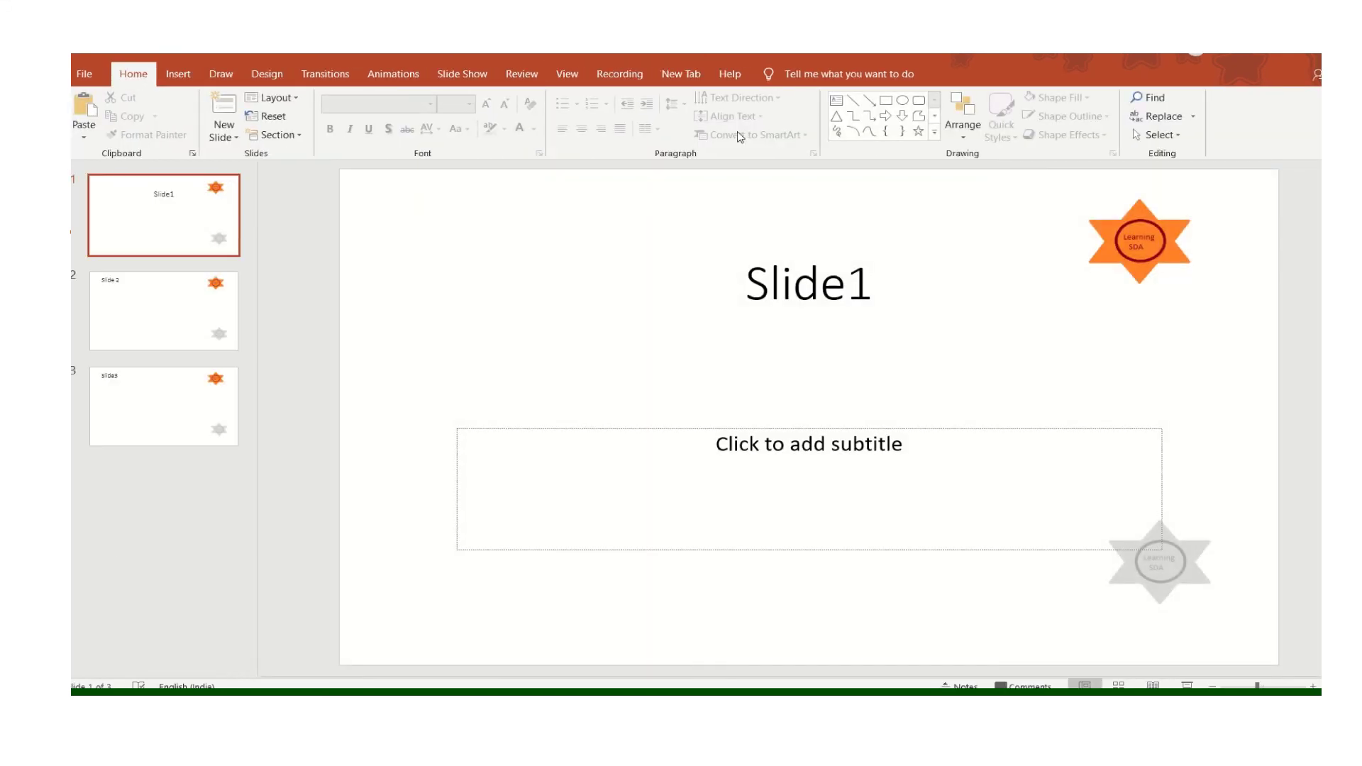
pyautogui.click(141, 323)
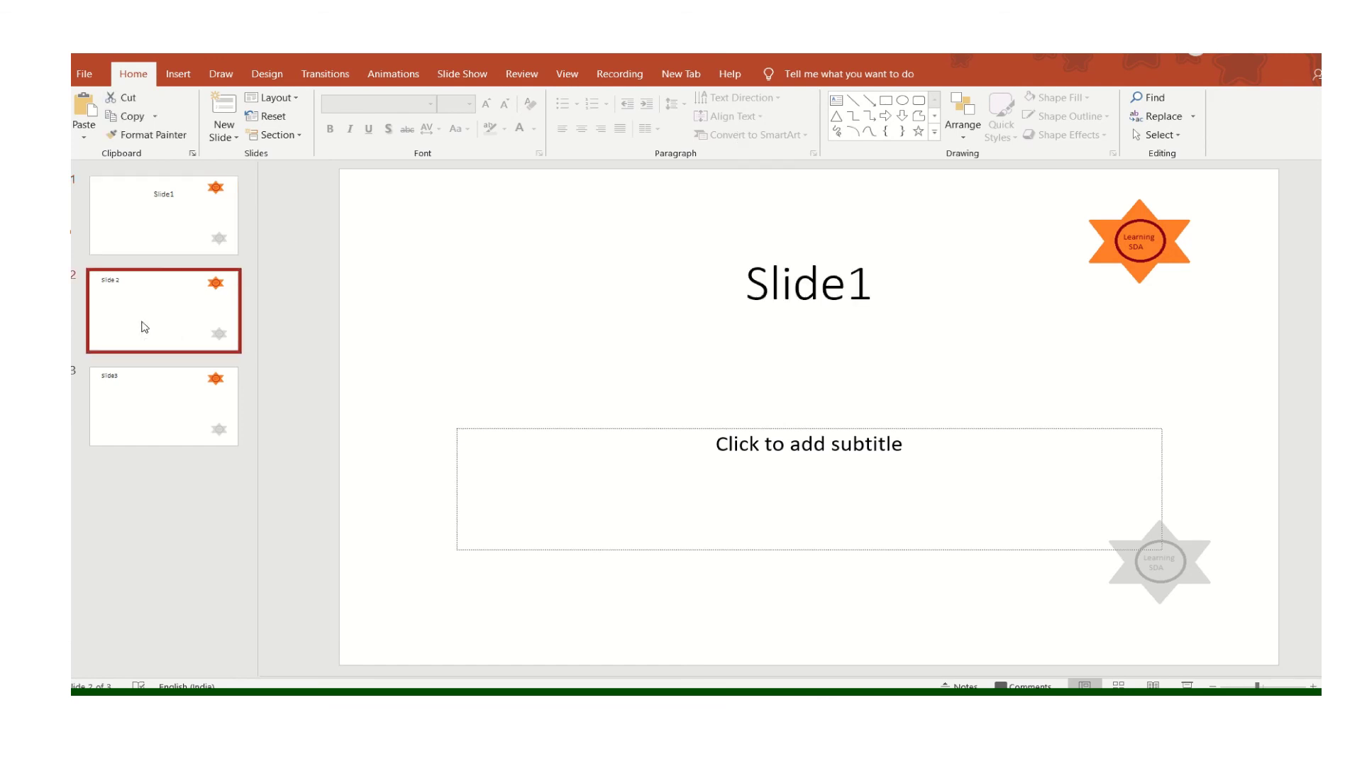
pyautogui.click(164, 410)
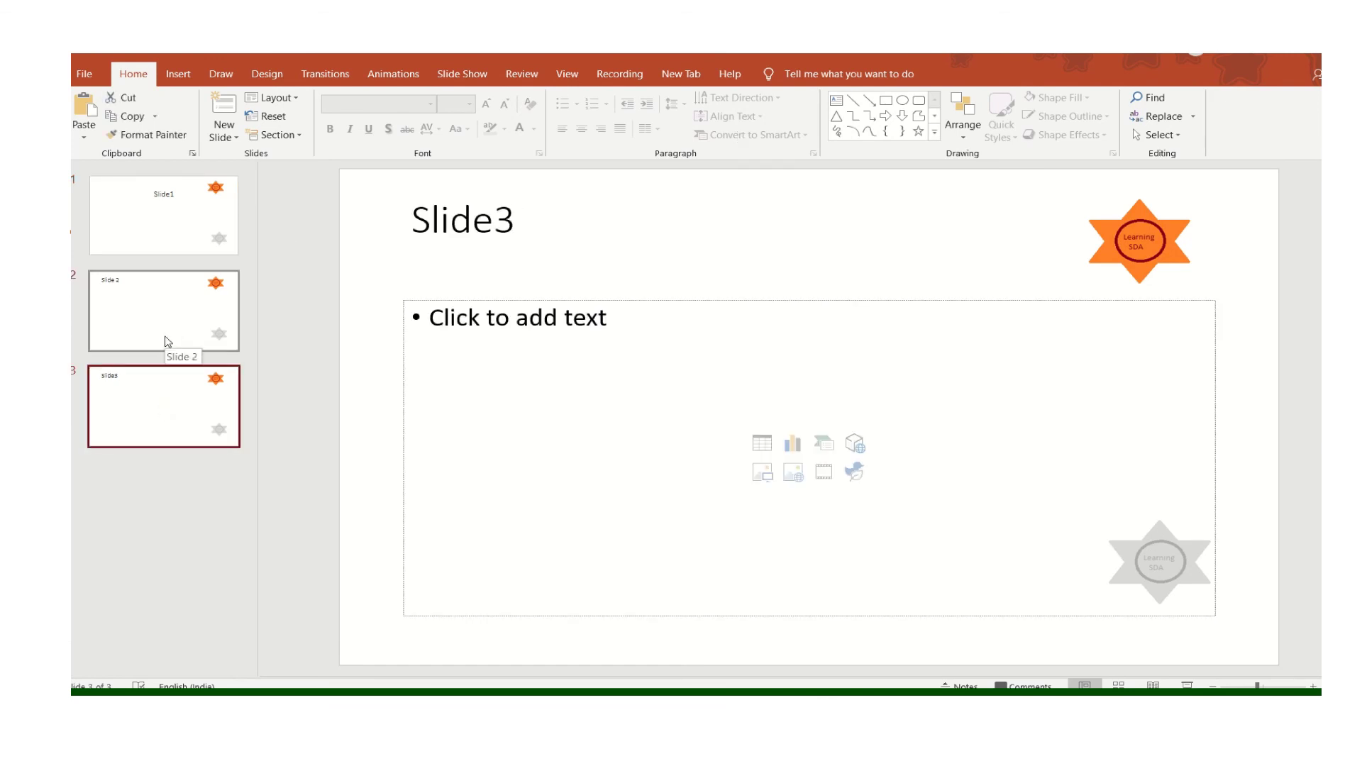